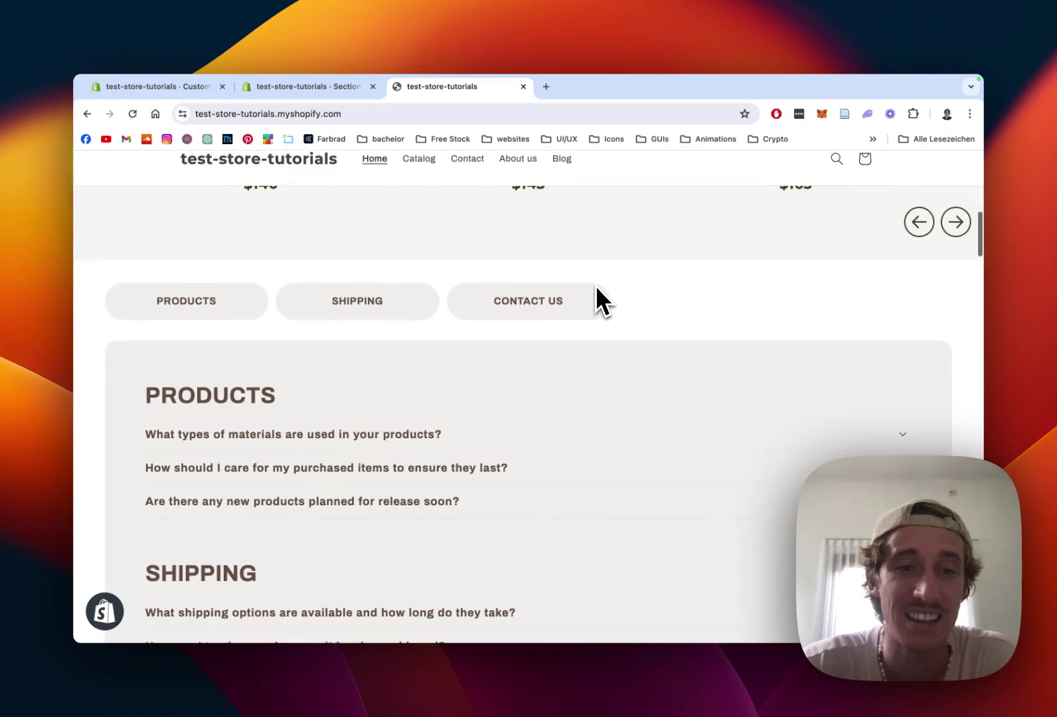
# Step: Test the Shipping and Contact Us category buttons of the FAQ section on the live storefront
pyautogui.scroll(-3, 591, 292)
pyautogui.click(376, 211)
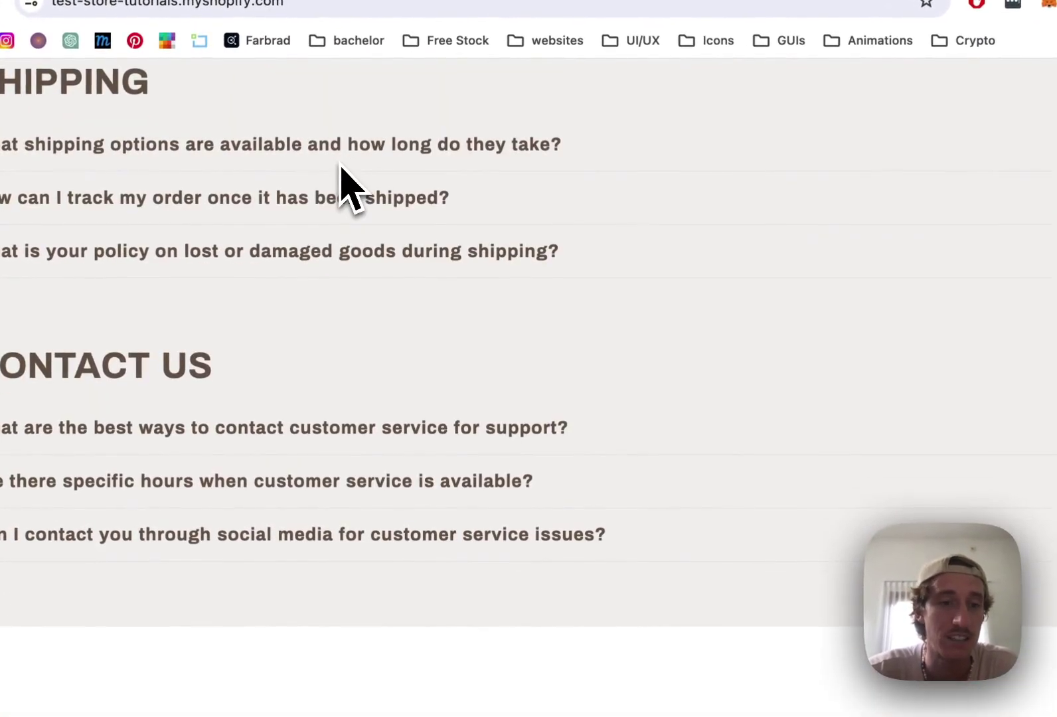
pyautogui.scroll(10, 683, 354)
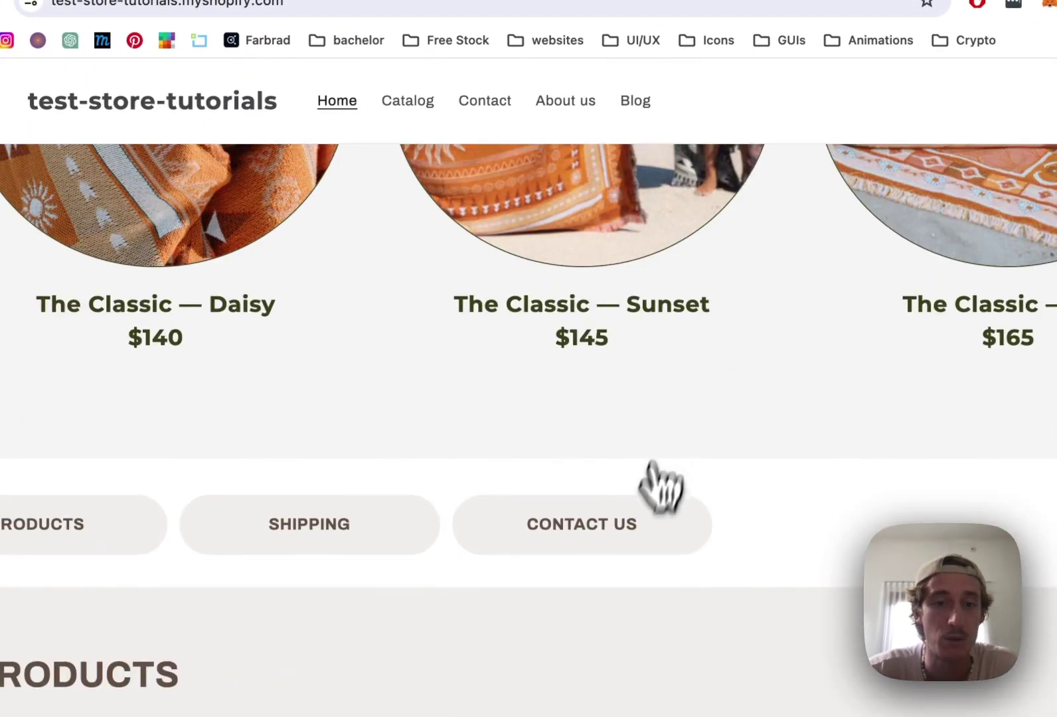
pyautogui.click(620, 541)
pyautogui.scroll(8, 606, 559)
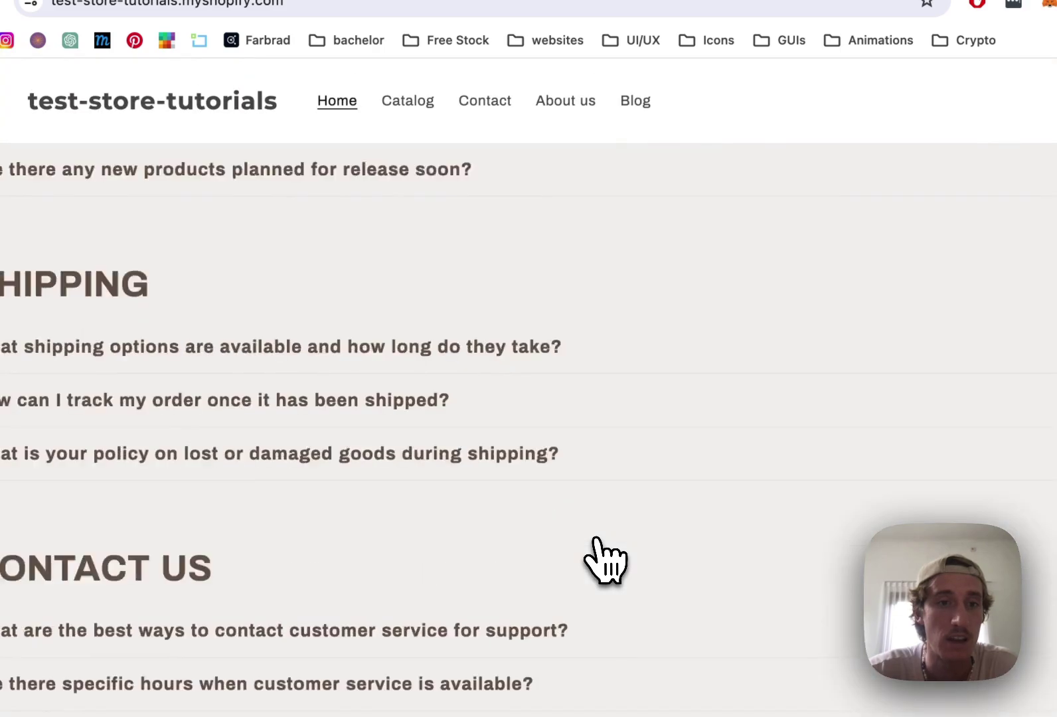
pyautogui.scroll(5, 606, 559)
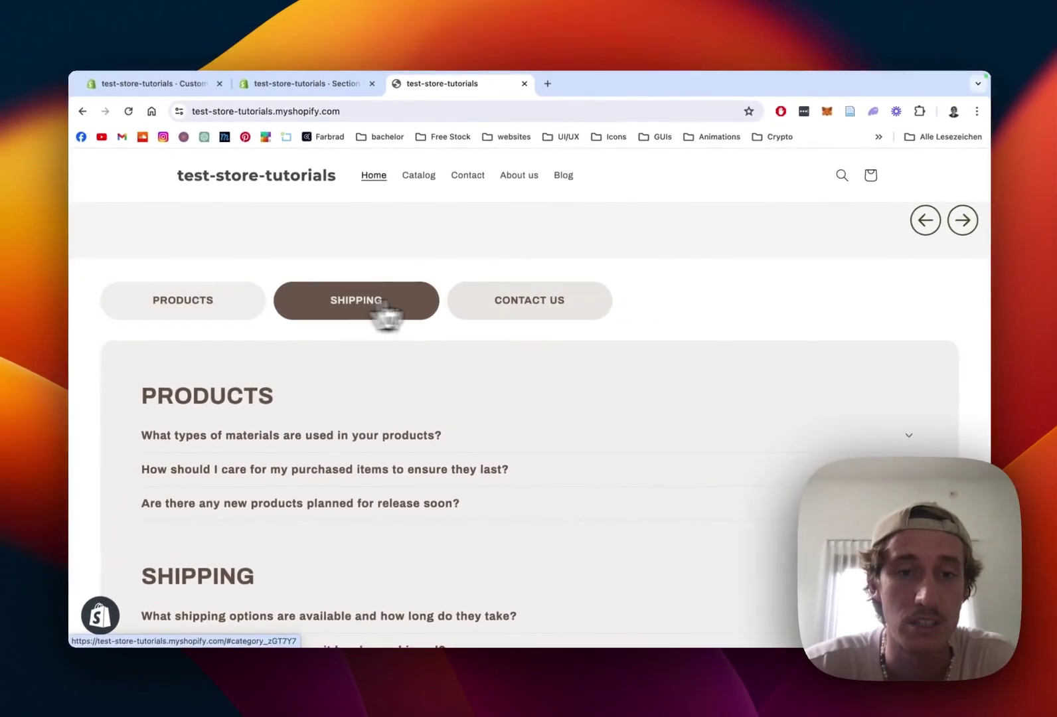
# Step: Expand and collapse the first two questions under Products in the storefront's FAQ section
pyautogui.scroll(-3, 360, 313)
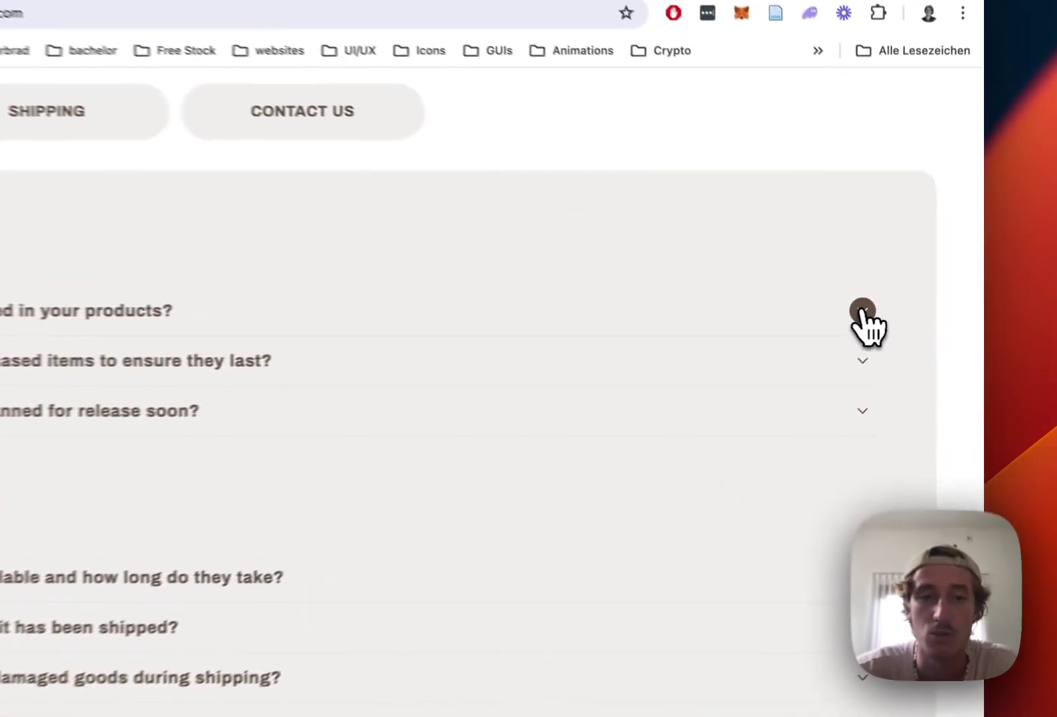
pyautogui.click(902, 313)
pyautogui.click(902, 313)
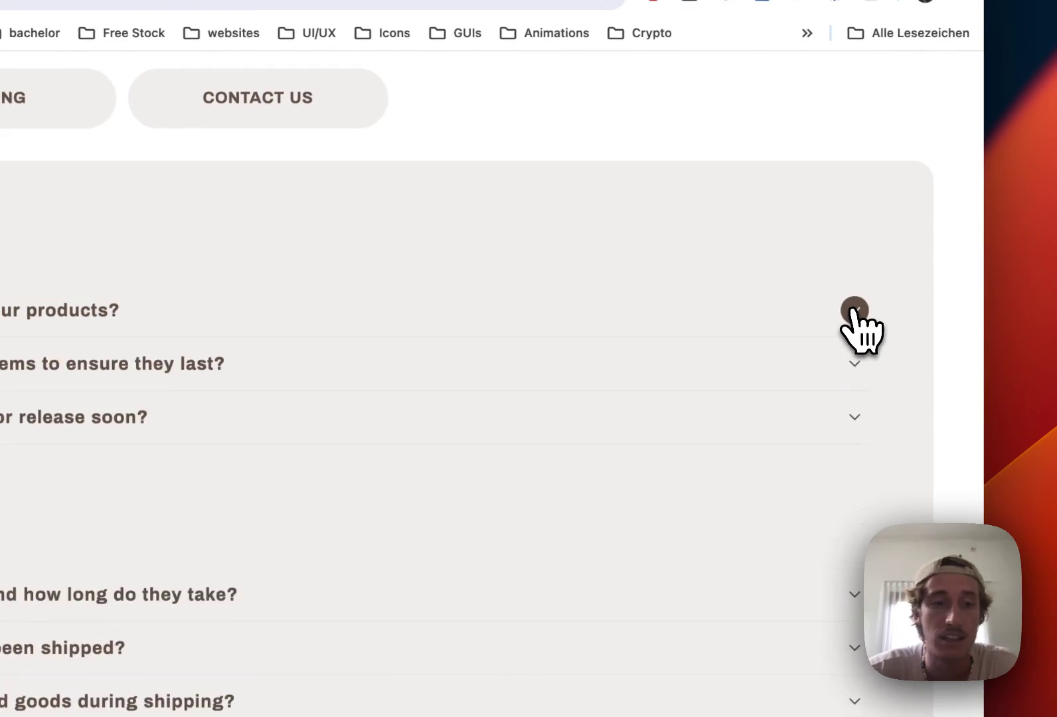
pyautogui.click(863, 365)
pyautogui.click(865, 367)
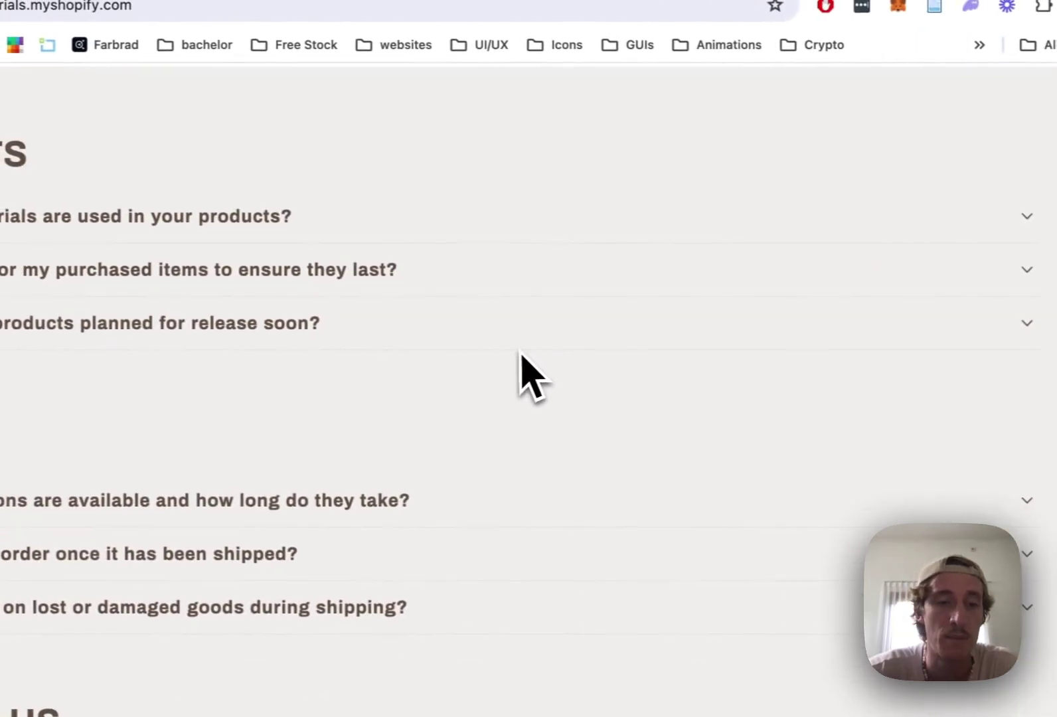
pyautogui.scroll(-1, 533, 358)
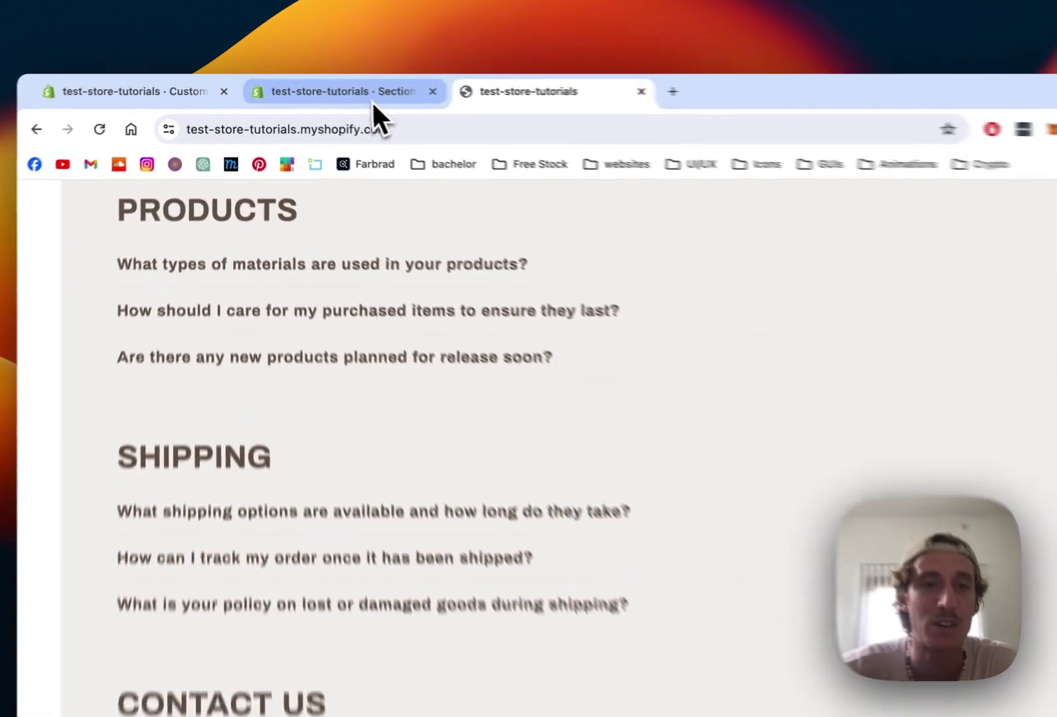
# Step: Switch to the Section Store app and view the details of the FAQ #8 section
pyautogui.click(335, 87)
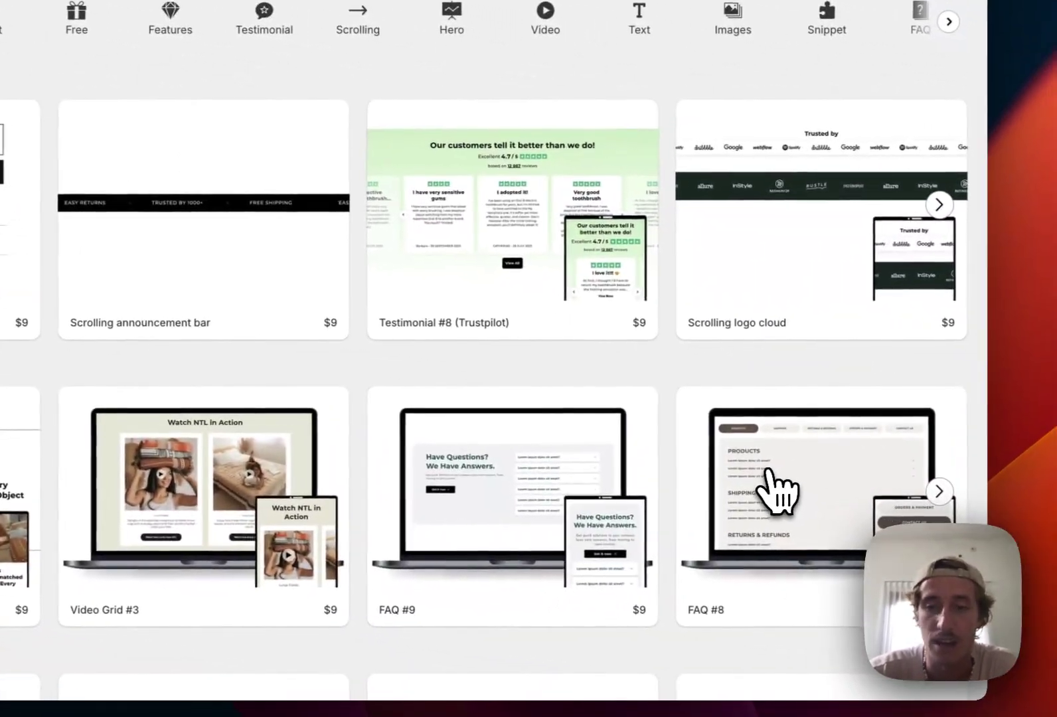
pyautogui.click(777, 488)
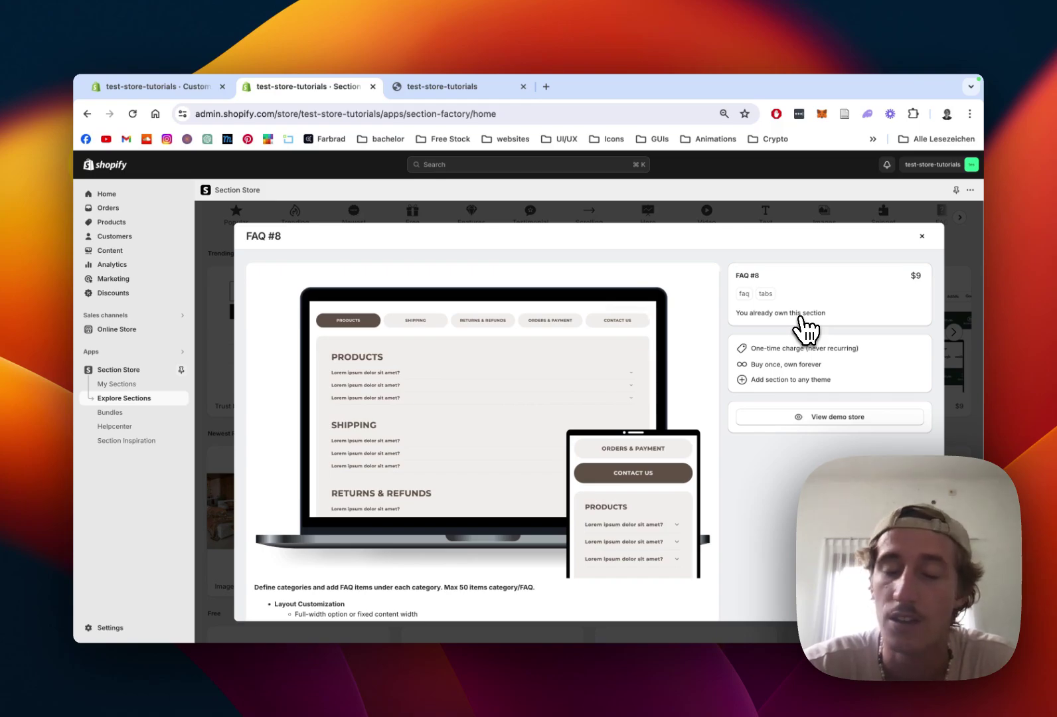
pyautogui.scroll(-2, 712, 325)
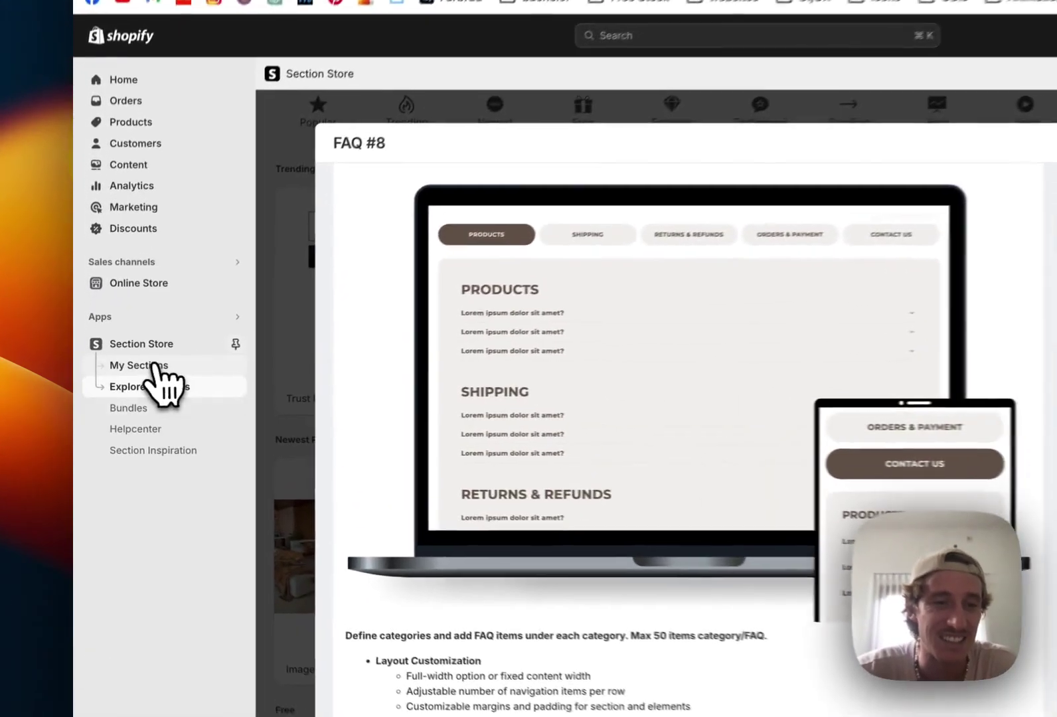
# Step: Open the list of owned sections and check the theme choices for adding FAQ #8 and for customizing
pyautogui.click(138, 384)
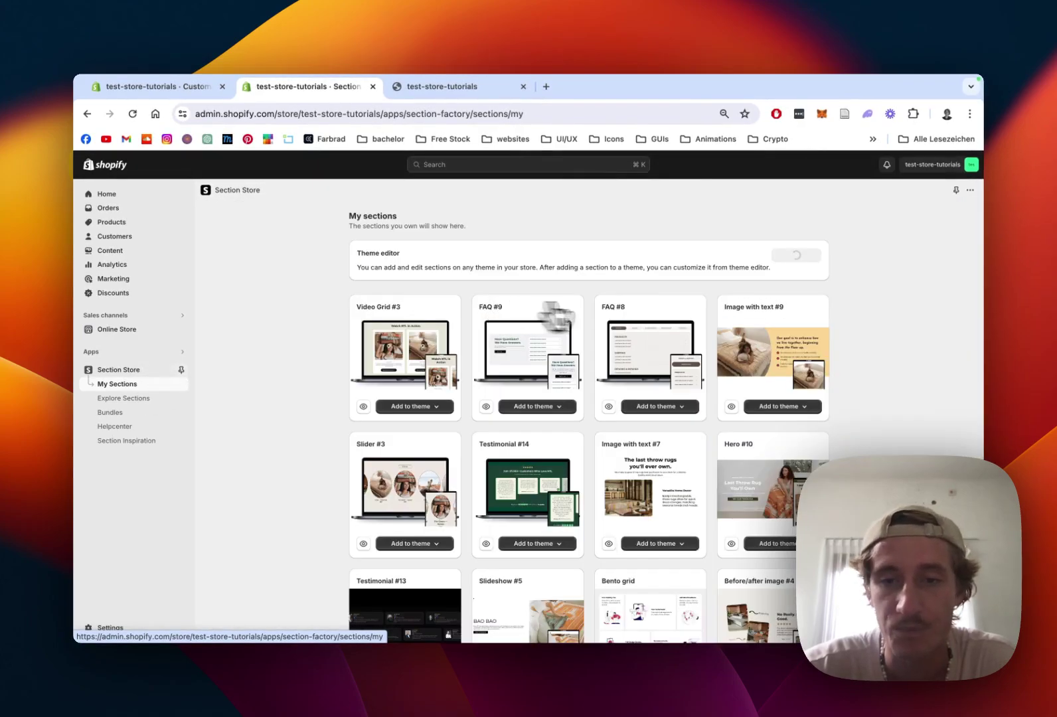
pyautogui.scroll(-1, 663, 321)
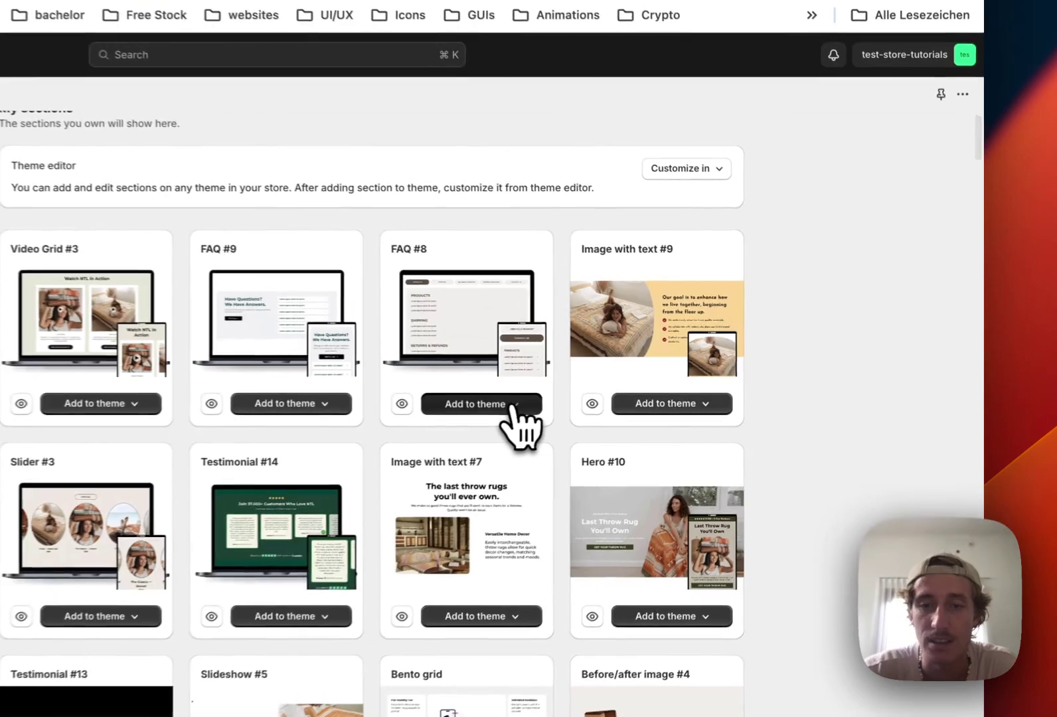
pyautogui.click(676, 402)
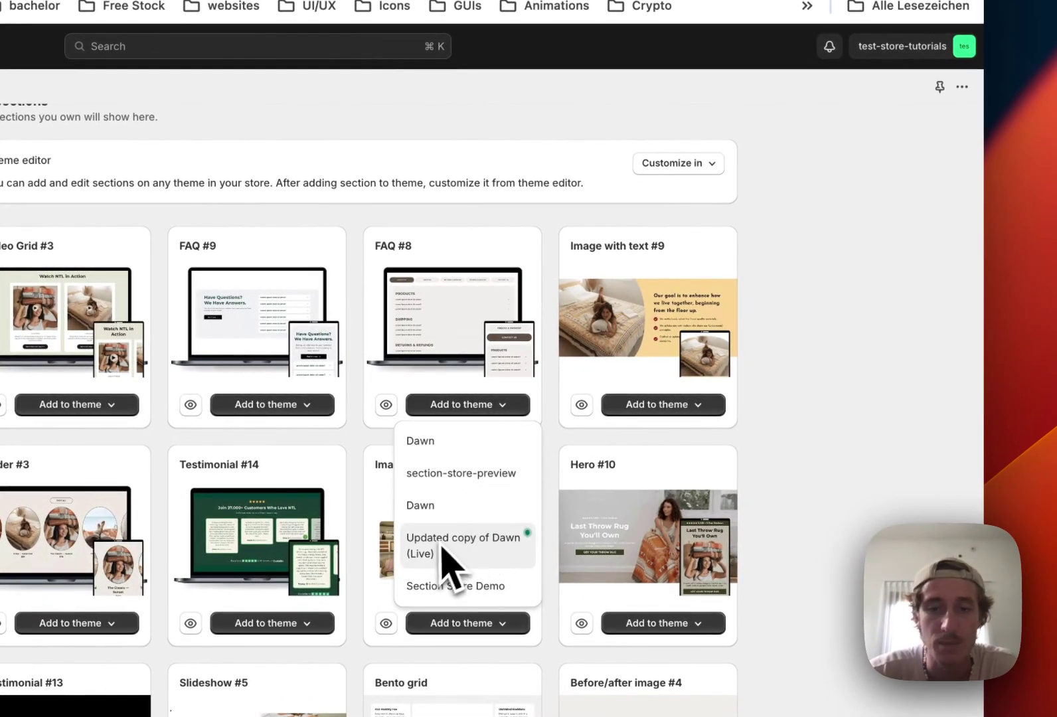
pyautogui.click(849, 413)
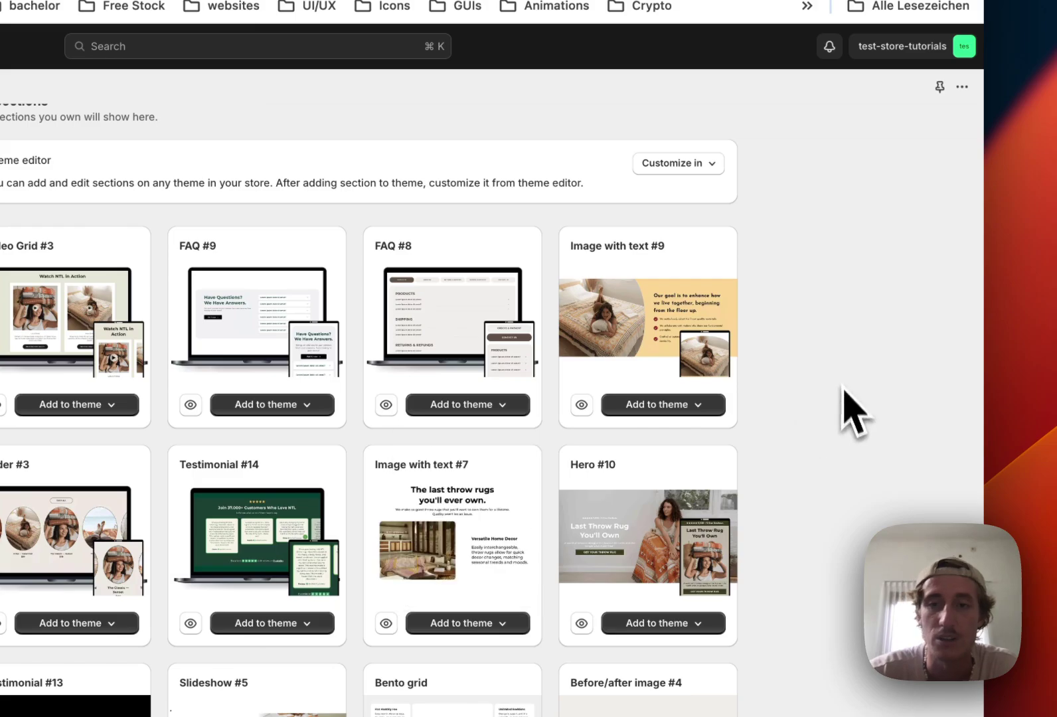
pyautogui.click(677, 162)
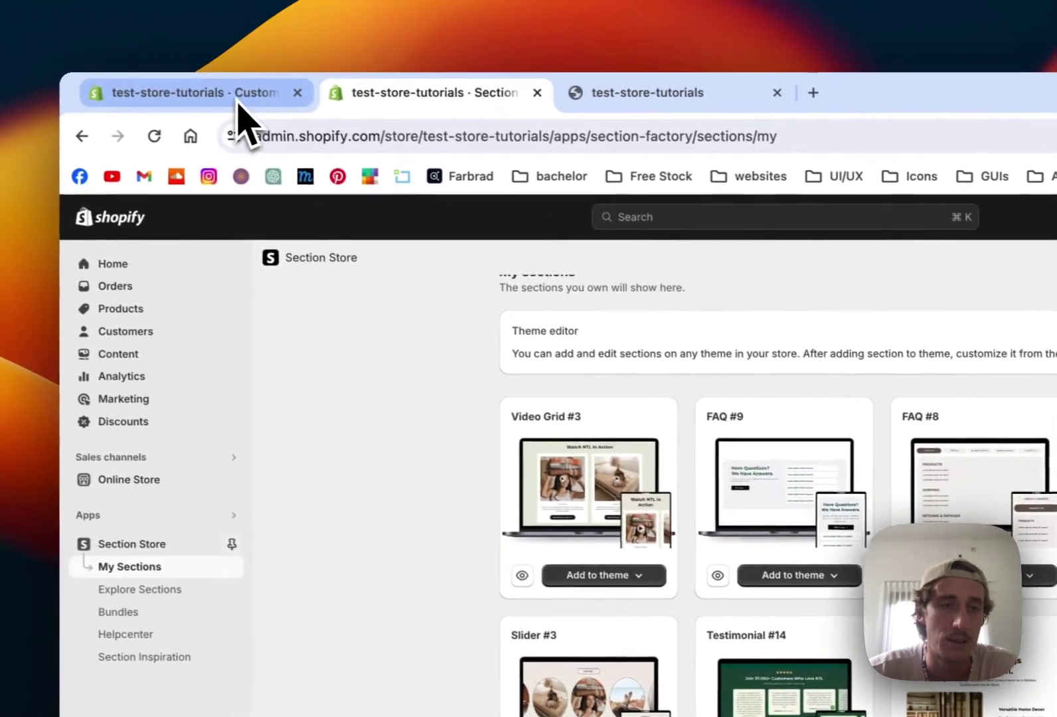
# Step: Switch to the theme editor and review the existing FAQ #8 section in the home page preview
pyautogui.click(244, 106)
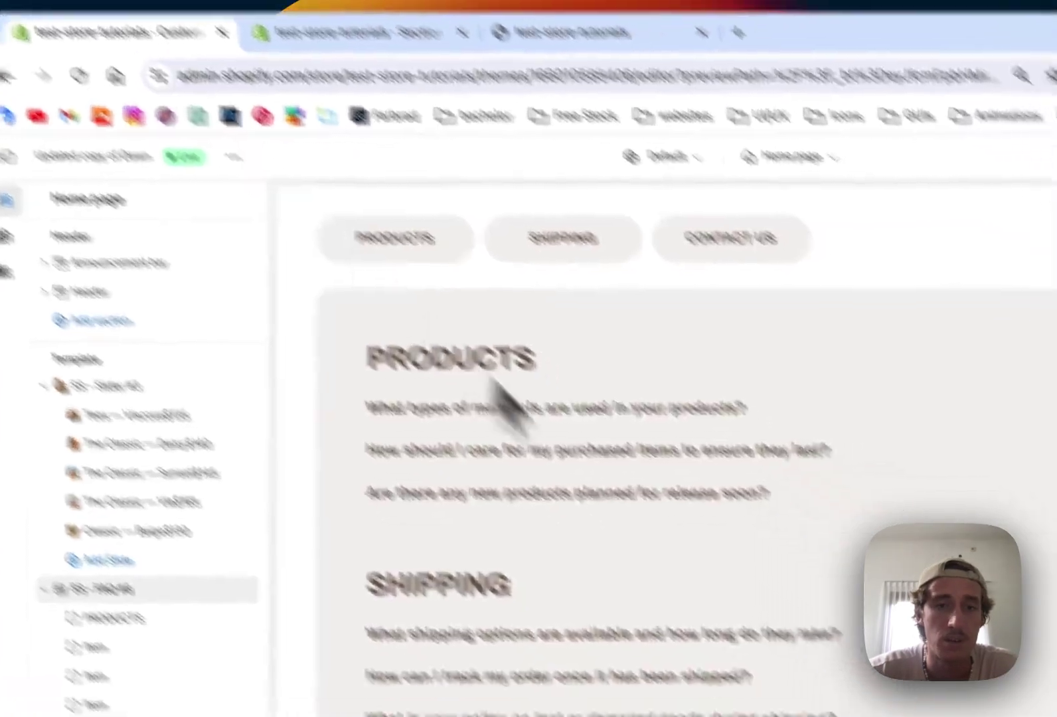
pyautogui.scroll(1, 783, 597)
pyautogui.scroll(-1, 535, 390)
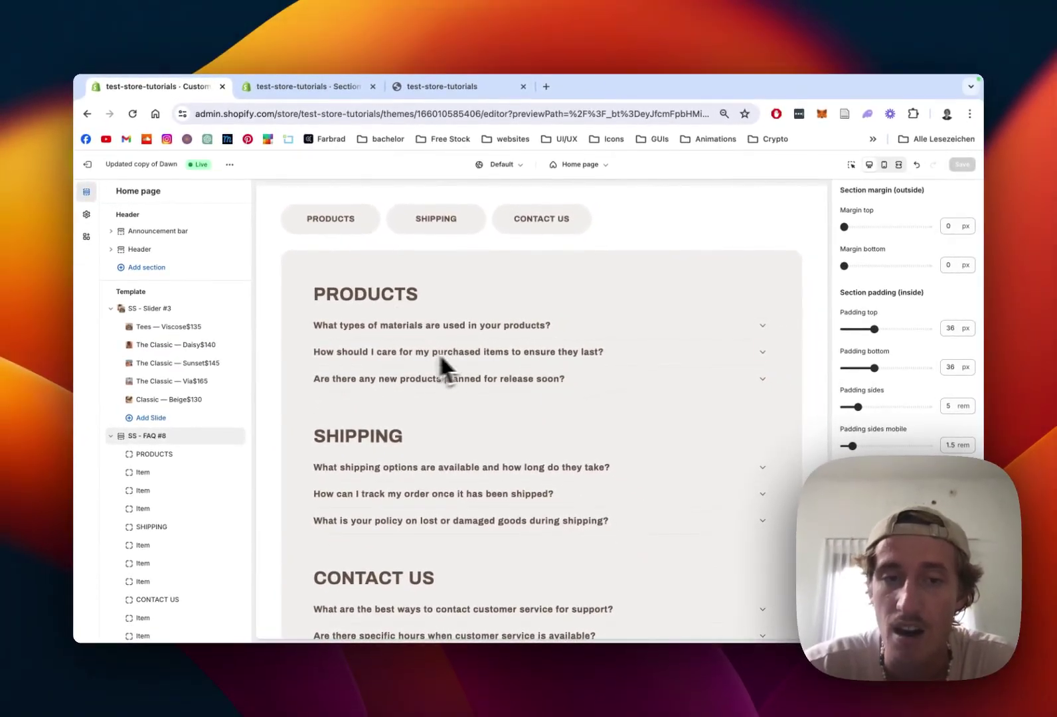
pyautogui.scroll(2, 451, 367)
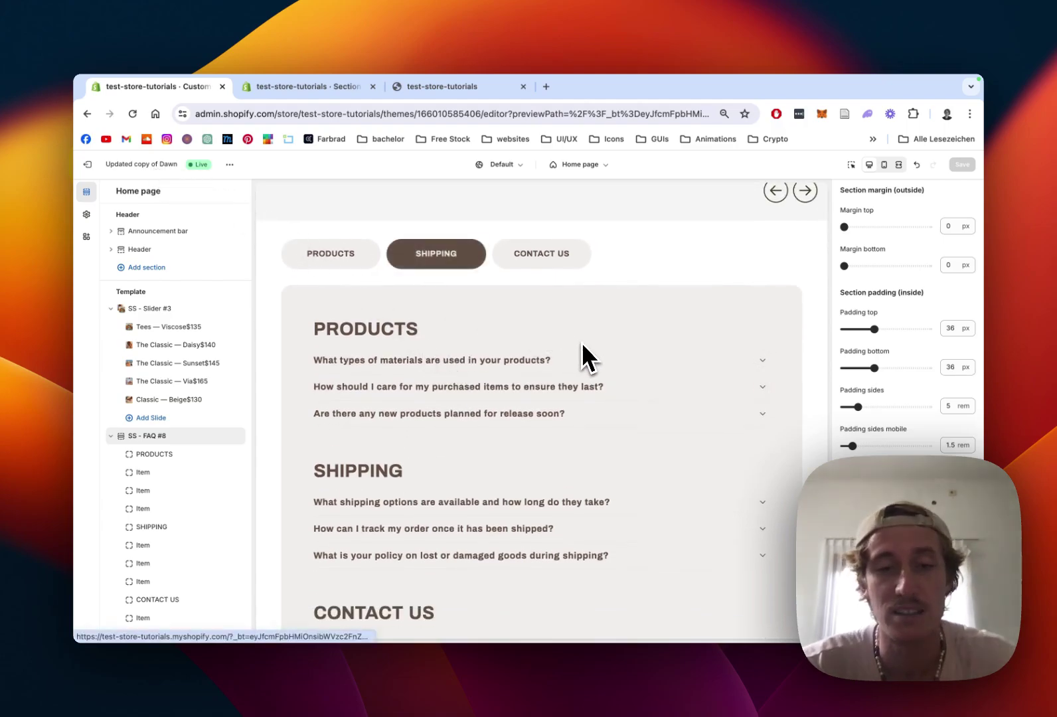
pyautogui.scroll(-1, 582, 358)
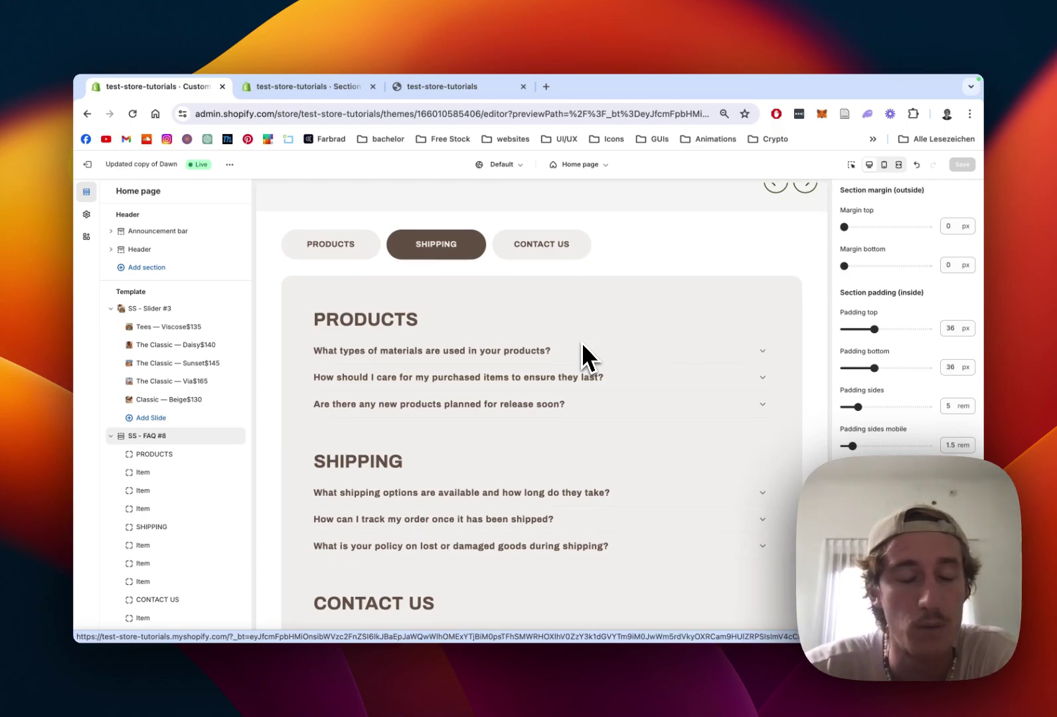
pyautogui.scroll(-1, 582, 344)
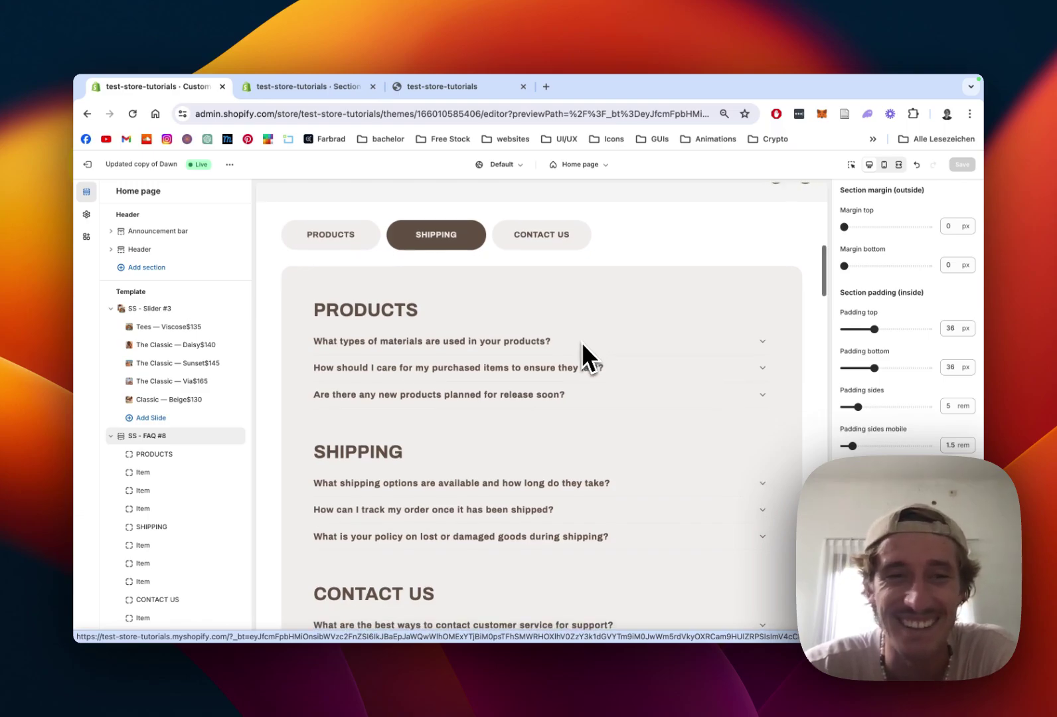
pyautogui.click(359, 237)
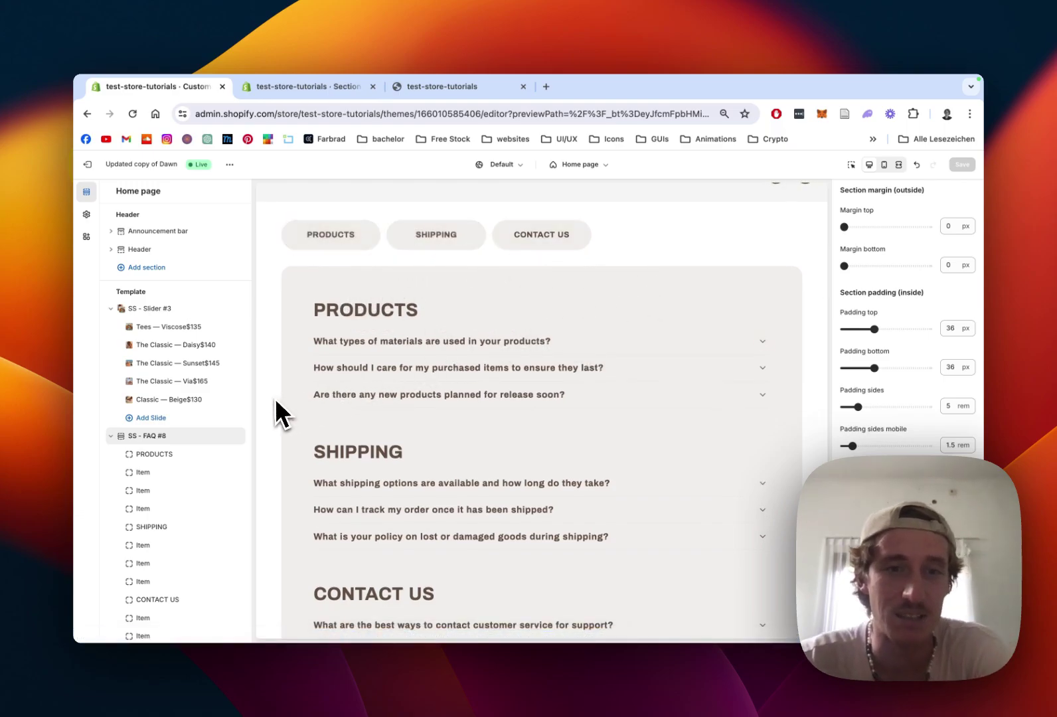
# Step: Add a new SS - FAQ #8 section at the end of the home page template, above the footer
pyautogui.scroll(-2, 213, 364)
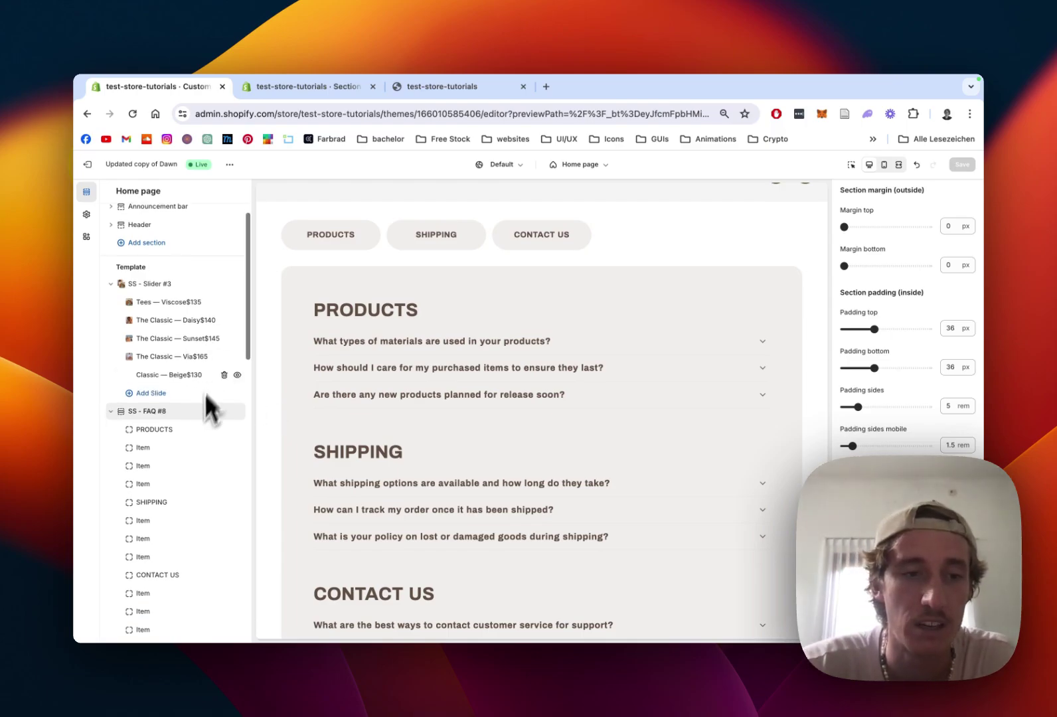
pyautogui.scroll(-10, 199, 418)
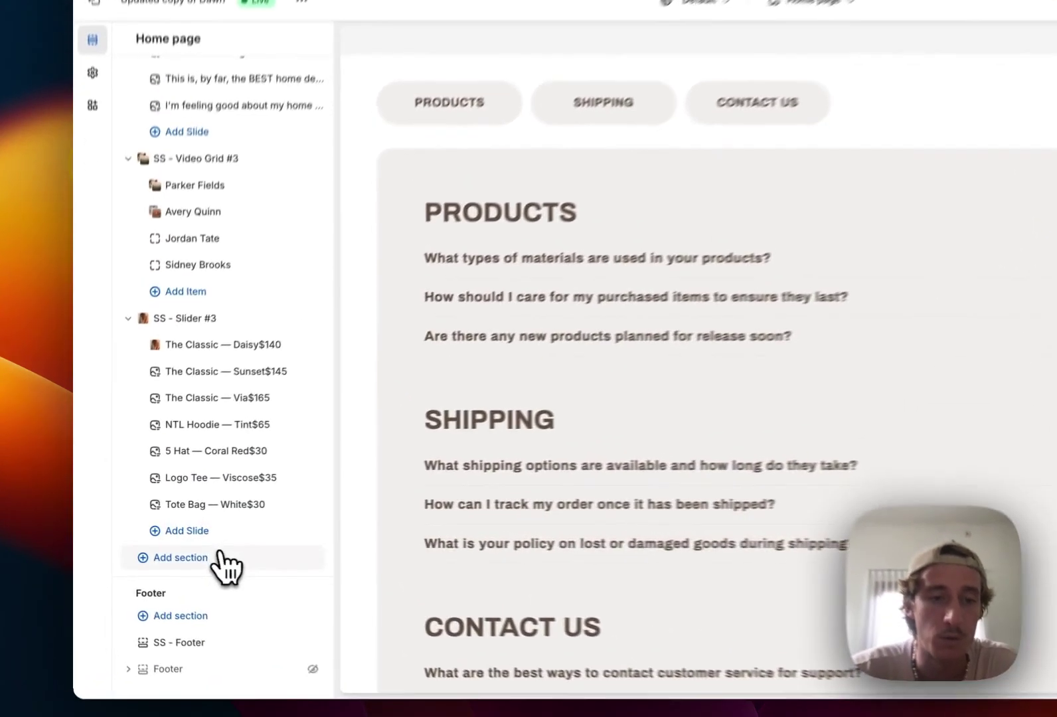
pyautogui.click(155, 544)
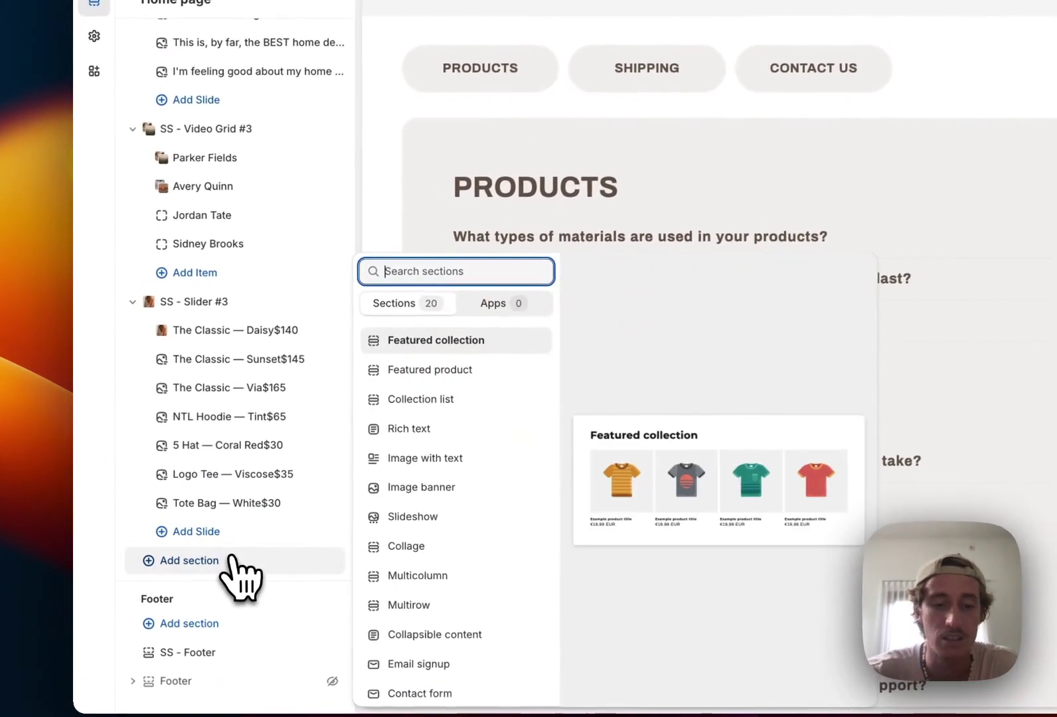
pyautogui.write('faq 8')
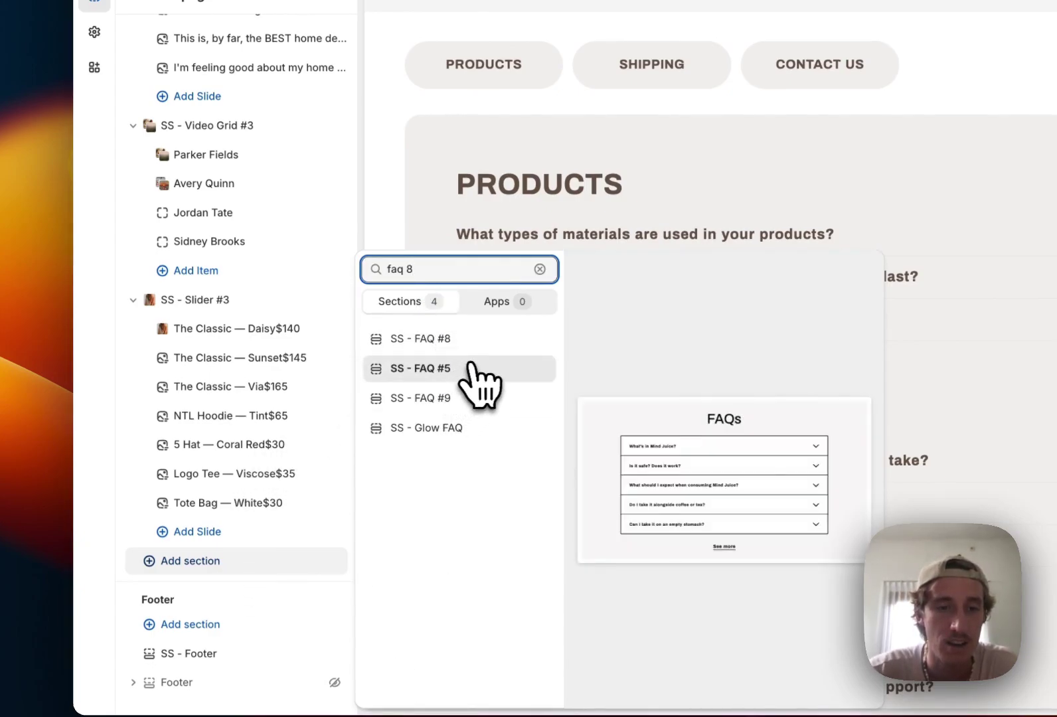
pyautogui.click(478, 342)
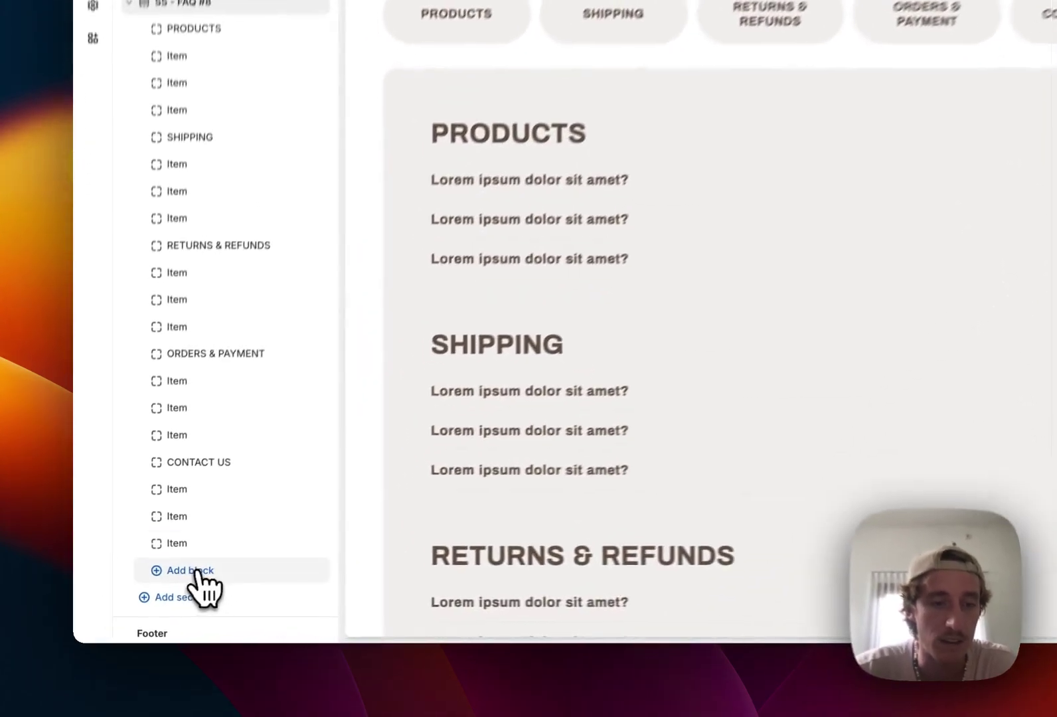
# Step: Add a Category block at the end of the new FAQ #8 section and set its heading to "Example"
pyautogui.click(155, 594)
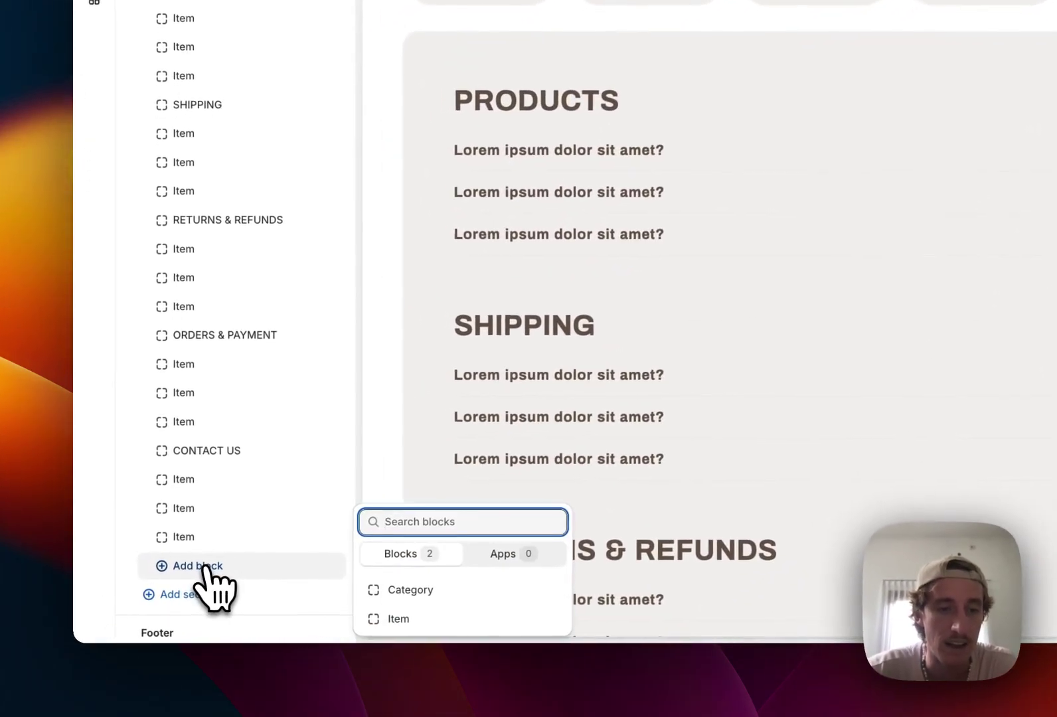
pyautogui.click(431, 592)
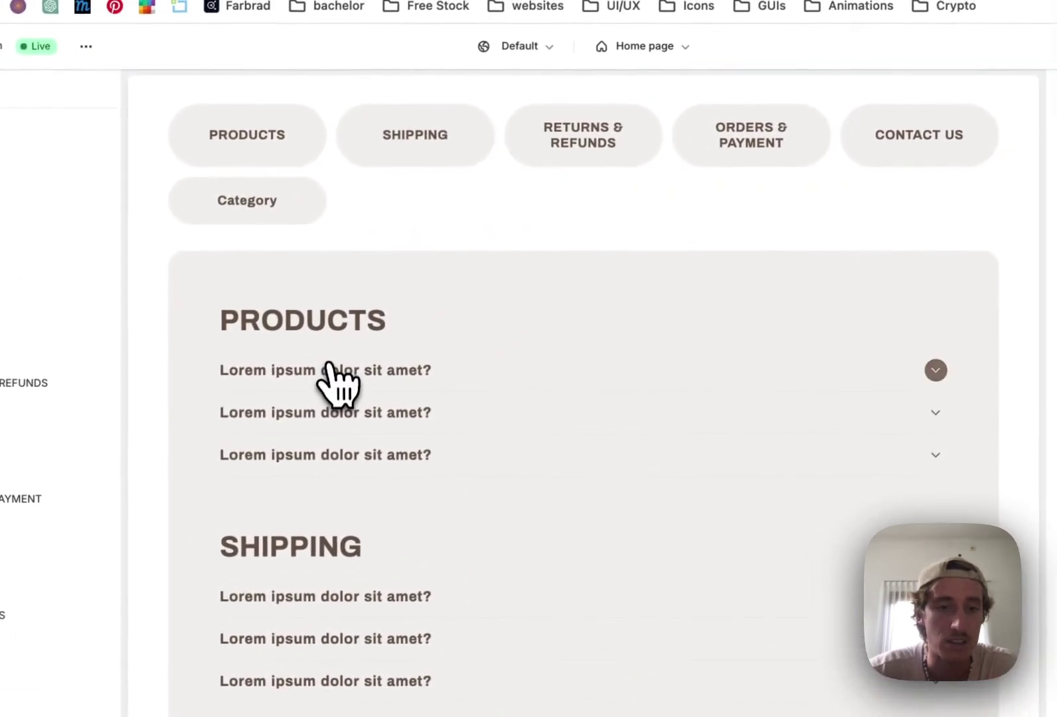
pyautogui.moveTo(855, 250); pyautogui.dragTo(684, 263)
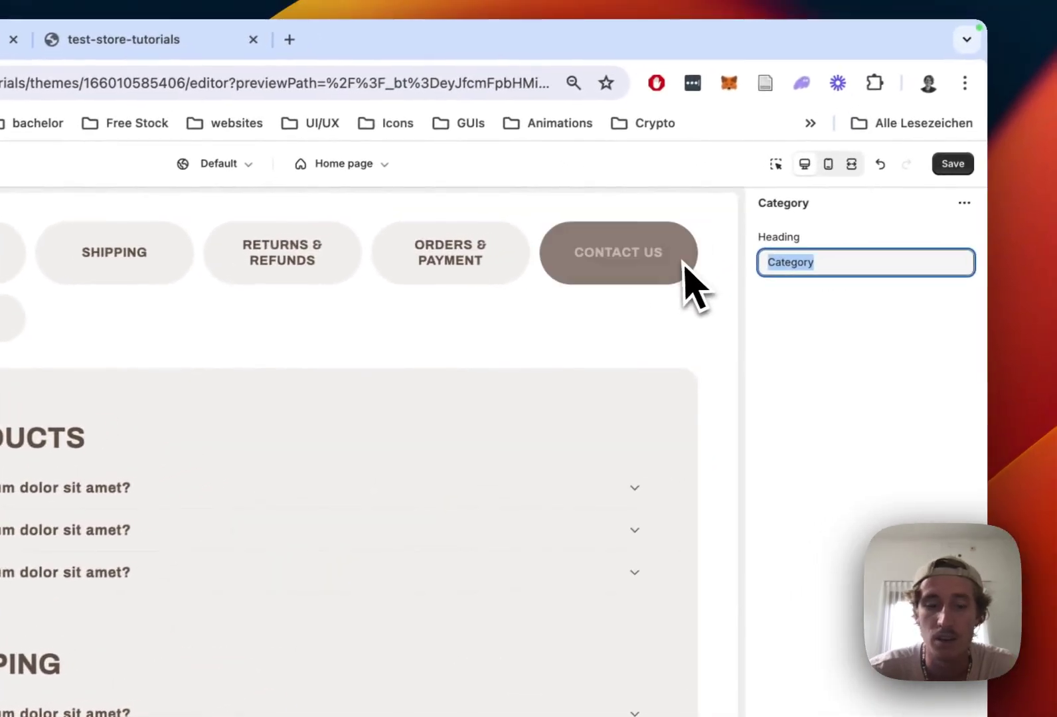
pyautogui.write('Example')
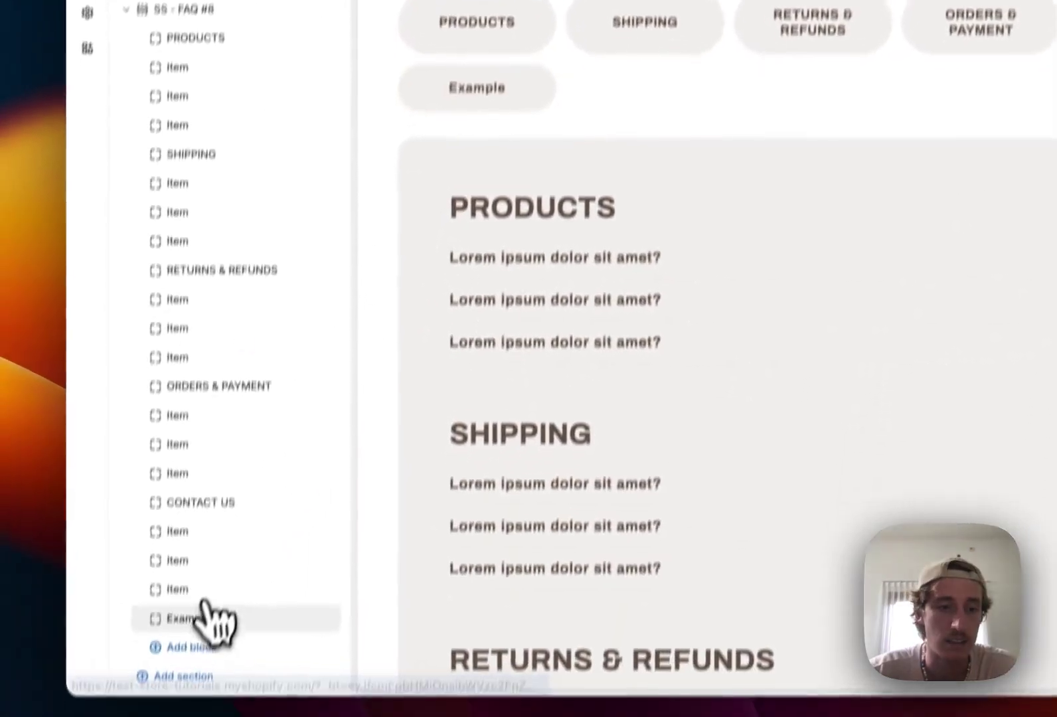
# Step: Add two Item blocks below the Example category in the new FAQ #8 section
pyautogui.click(193, 646)
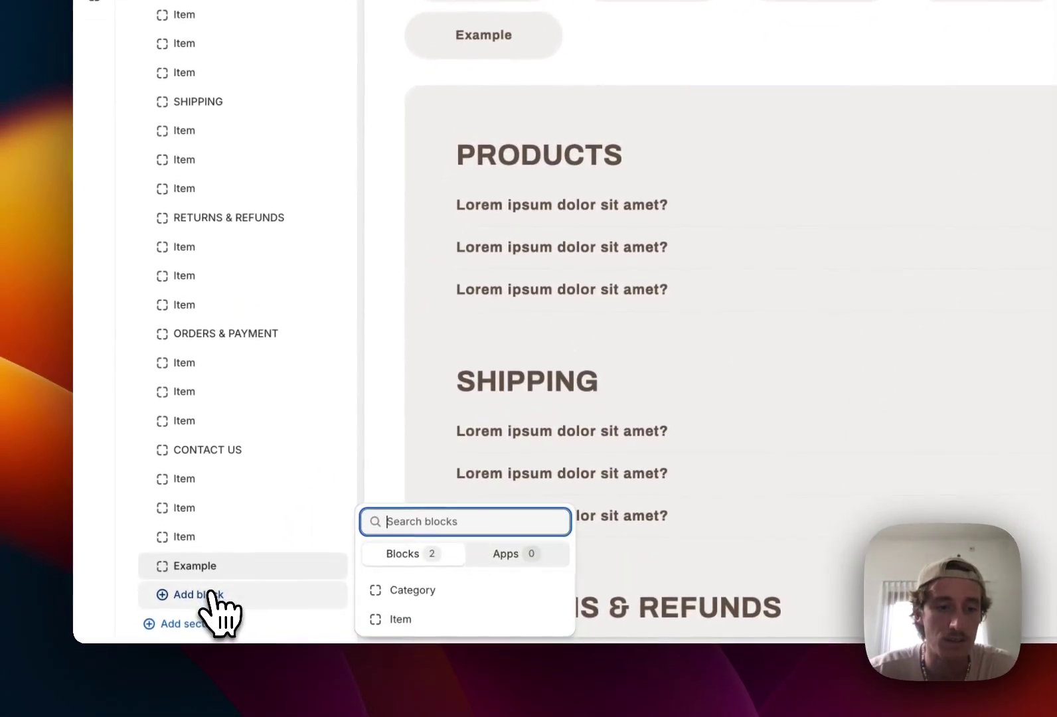
pyautogui.click(400, 618)
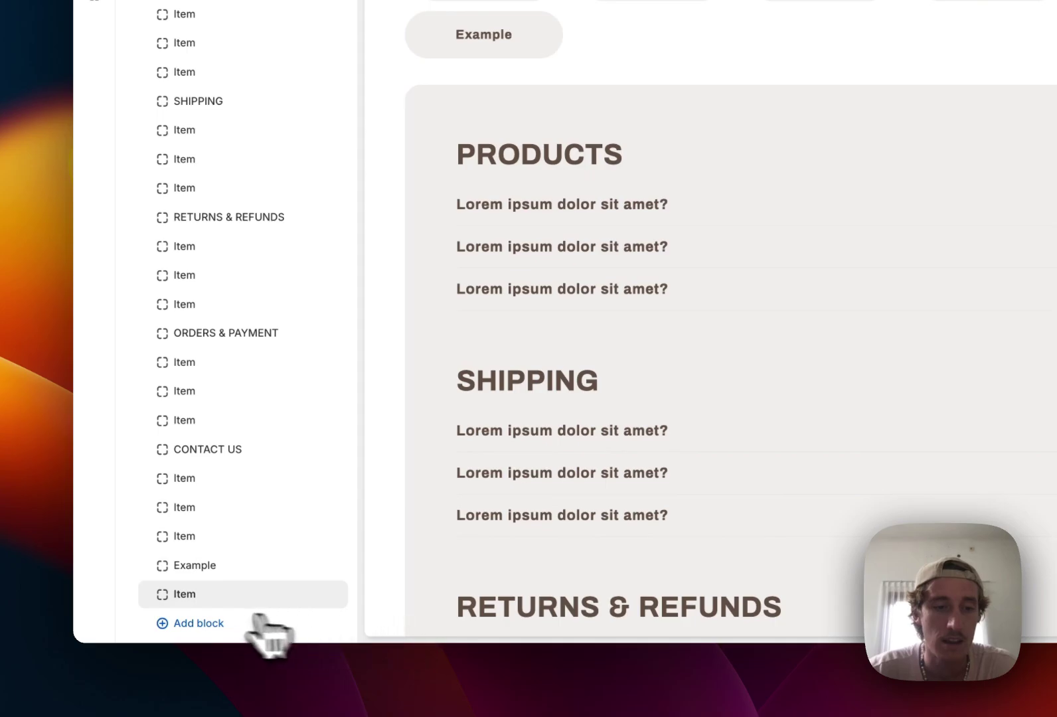
pyautogui.click(213, 626)
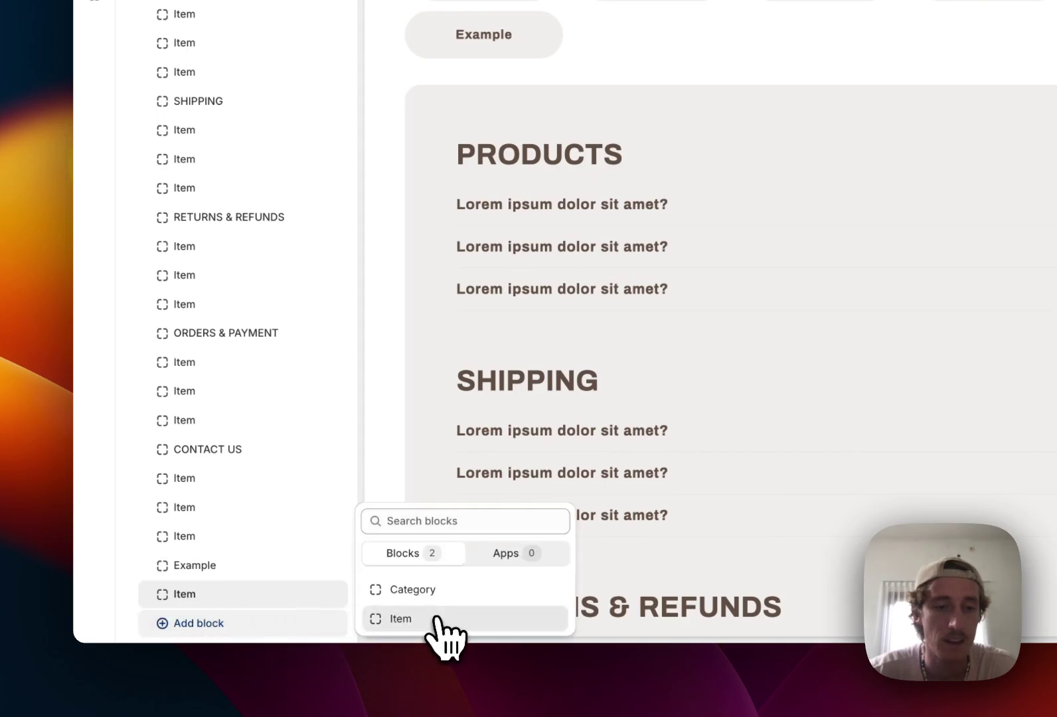
pyautogui.click(400, 618)
pyautogui.scroll(-3, 224, 534)
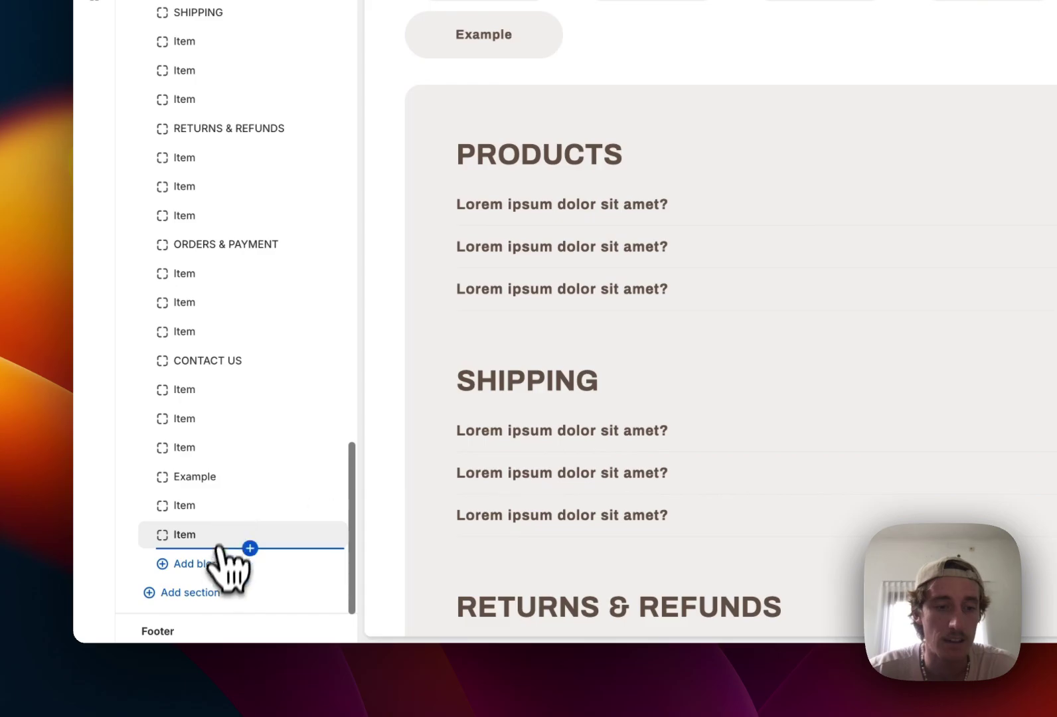
# Step: Add a third Item block below the Example category and test the Example navigation button in the preview
pyautogui.click(216, 566)
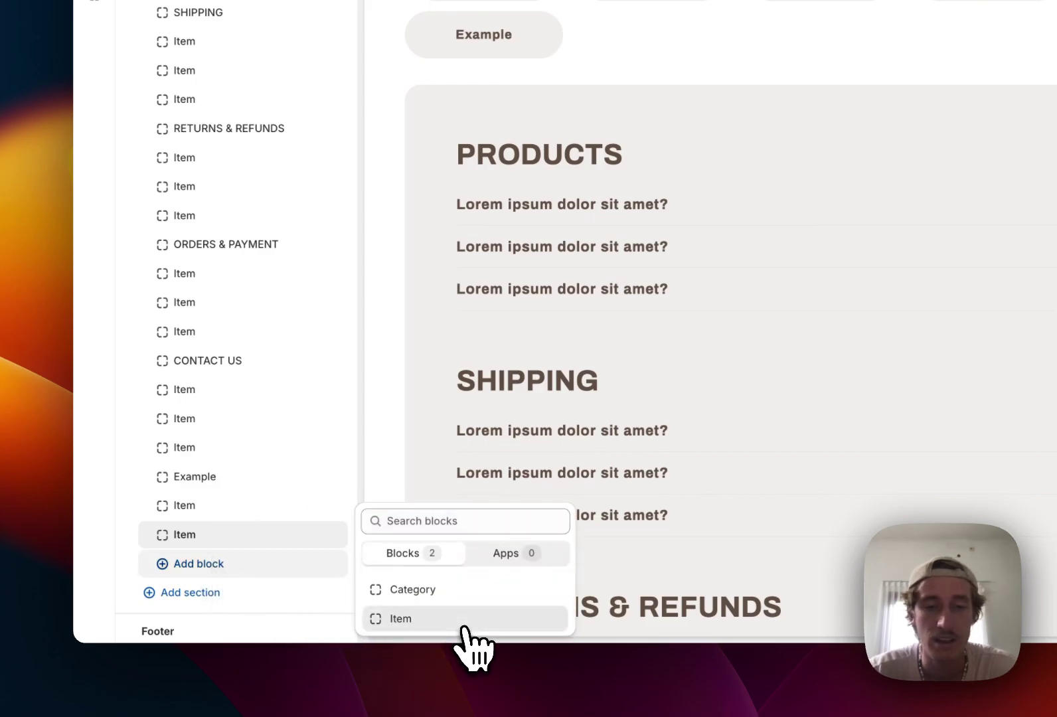
pyautogui.click(464, 624)
pyautogui.click(536, 50)
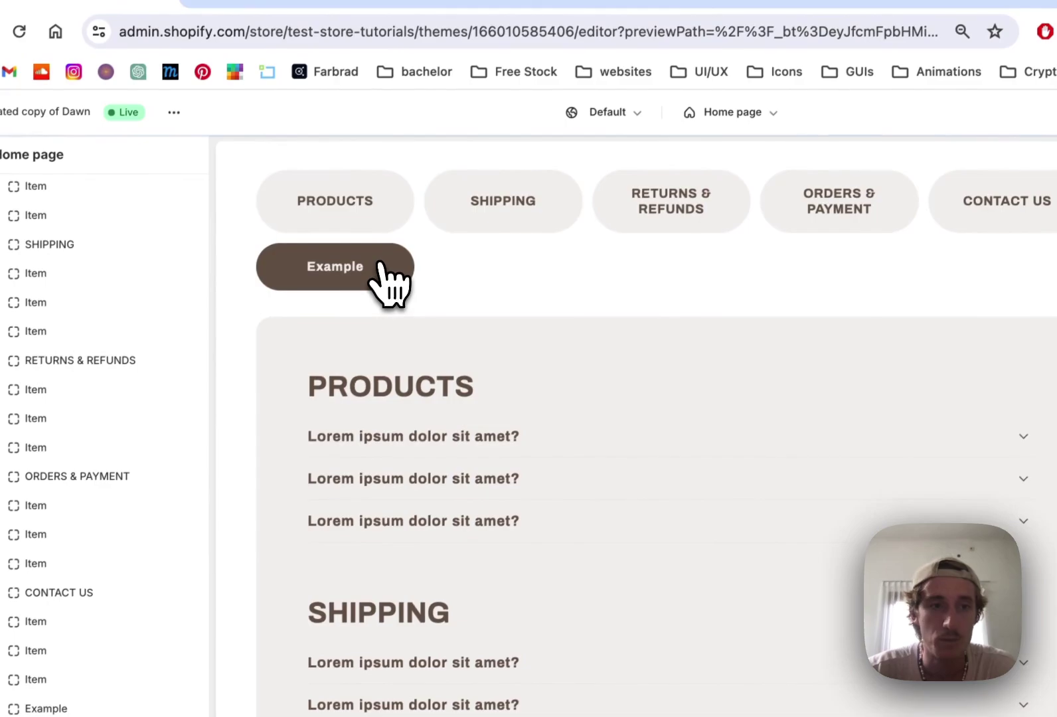
pyautogui.click(382, 273)
pyautogui.scroll(2, 564, 325)
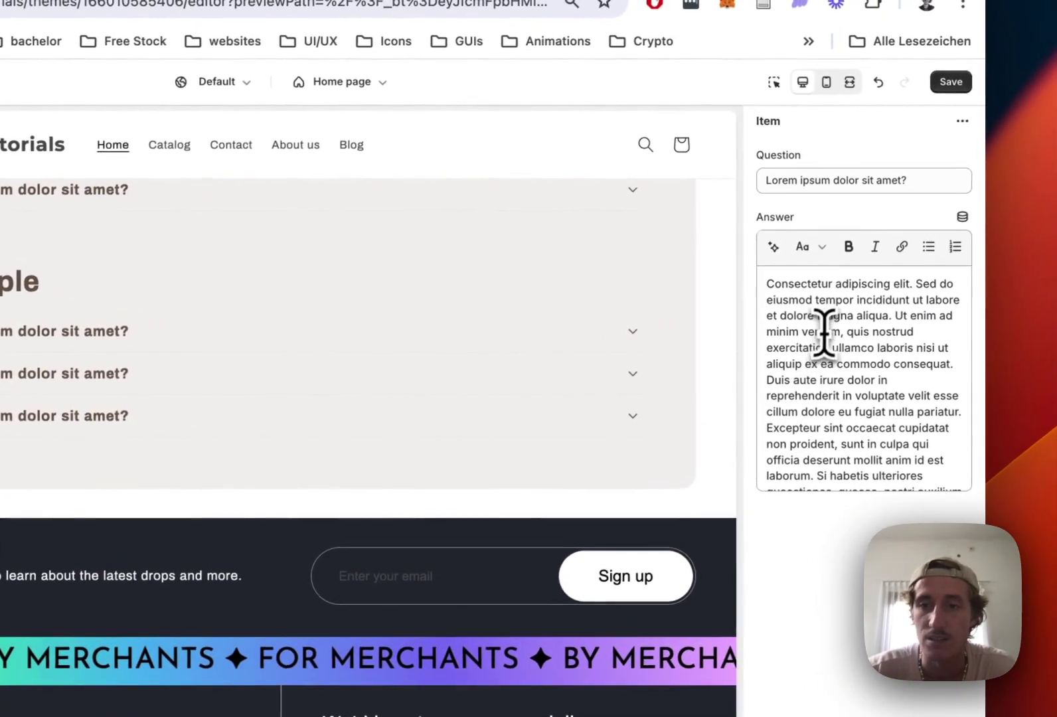
# Step: Set the new item's answer to "Yes it is" and its question to "Is it?", and save the page
pyautogui.click(829, 327)
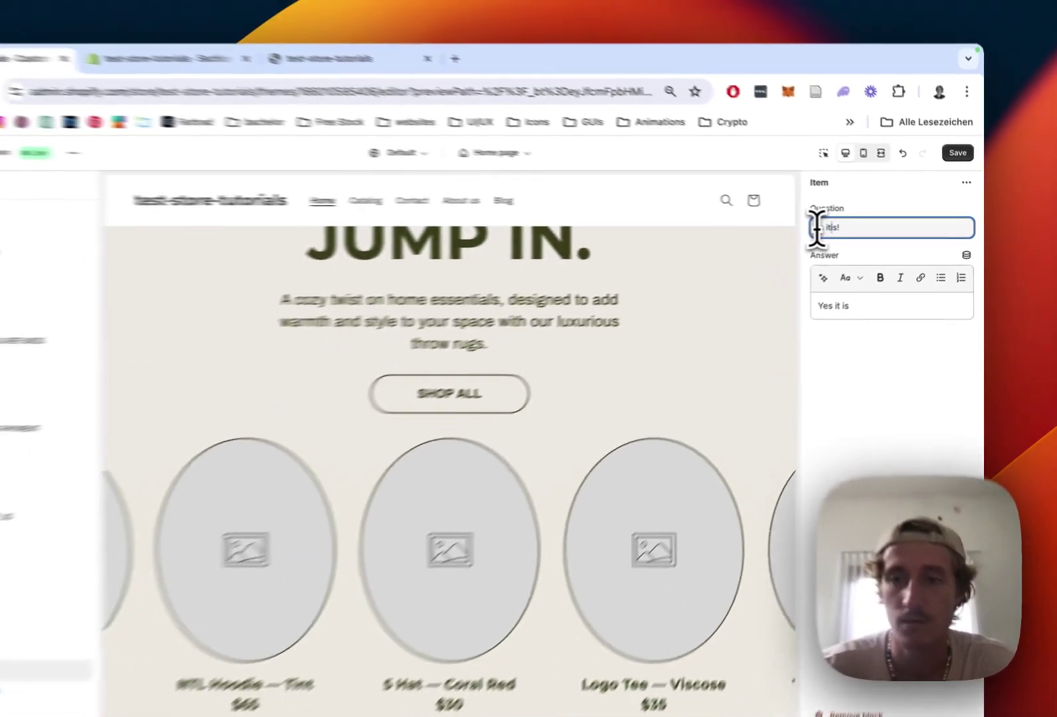
pyautogui.scroll(-5, 464, 348)
pyautogui.scroll(-10, 651, 316)
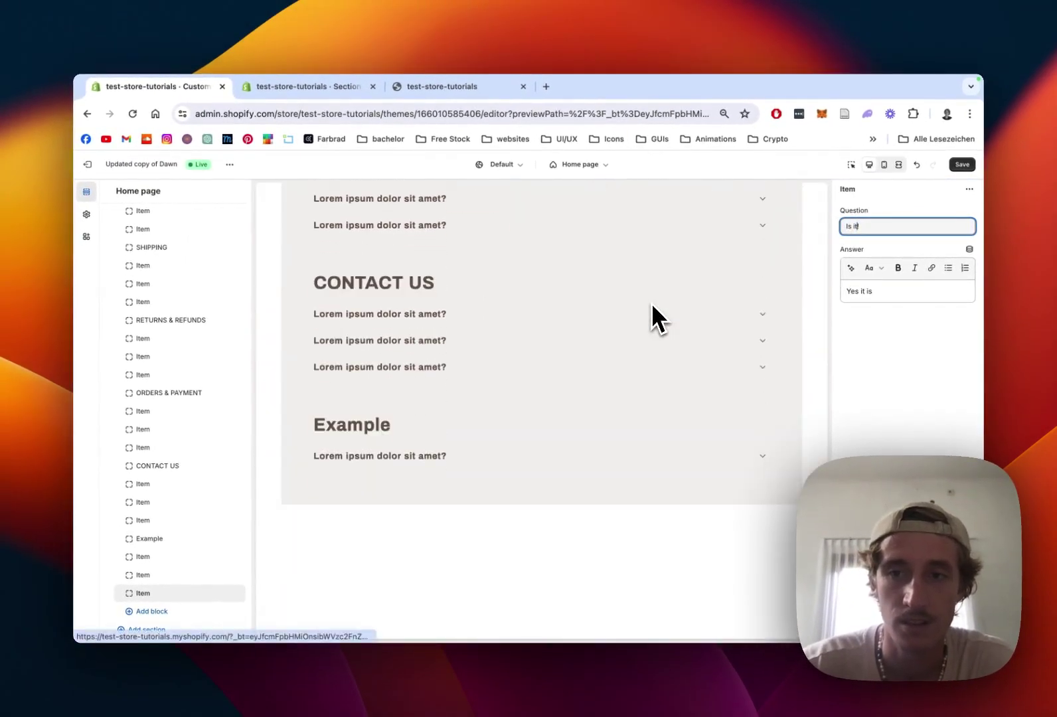
pyautogui.press('BackSpace')
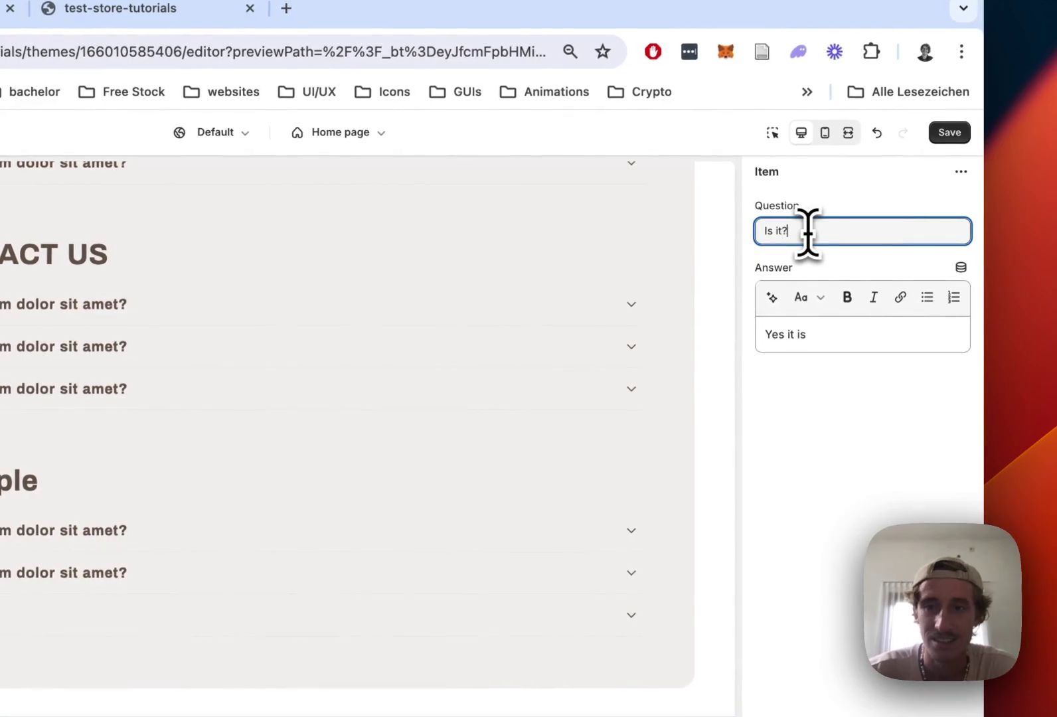
pyautogui.write('?')
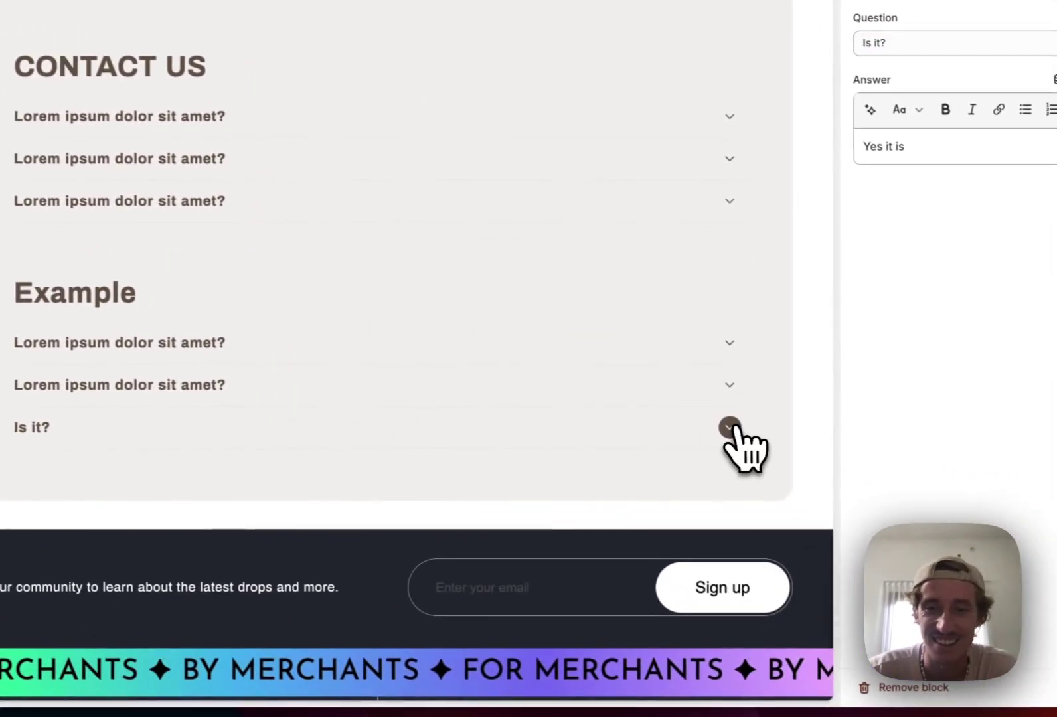
pyautogui.scroll(20, 729, 427)
pyautogui.scroll(-20, 463, 401)
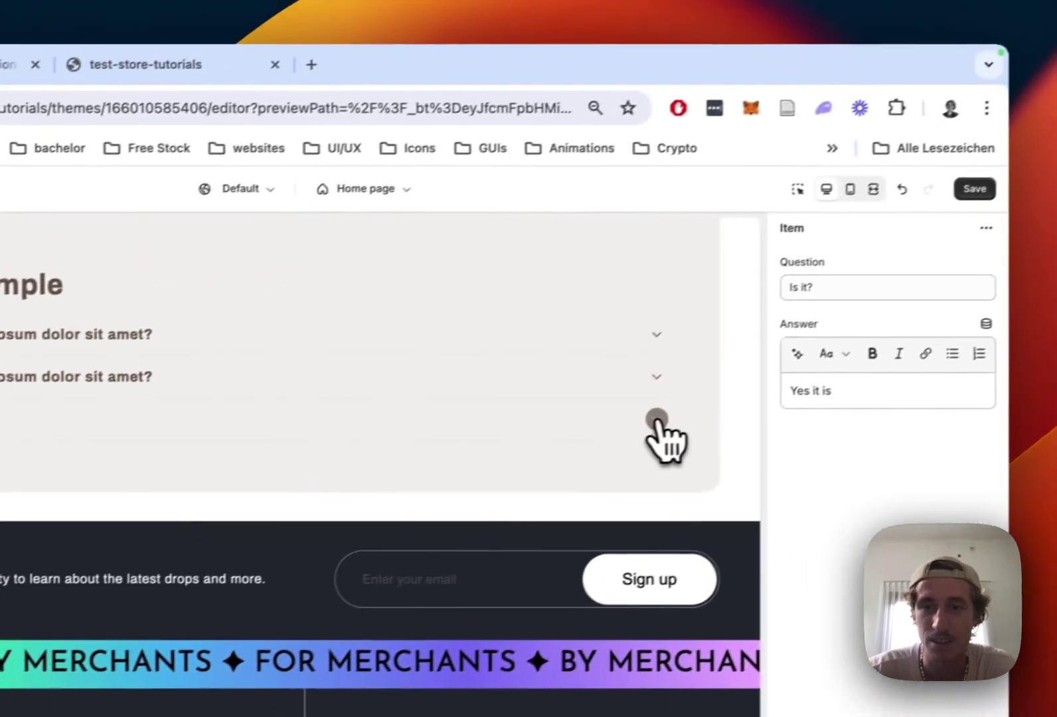
pyautogui.click(951, 197)
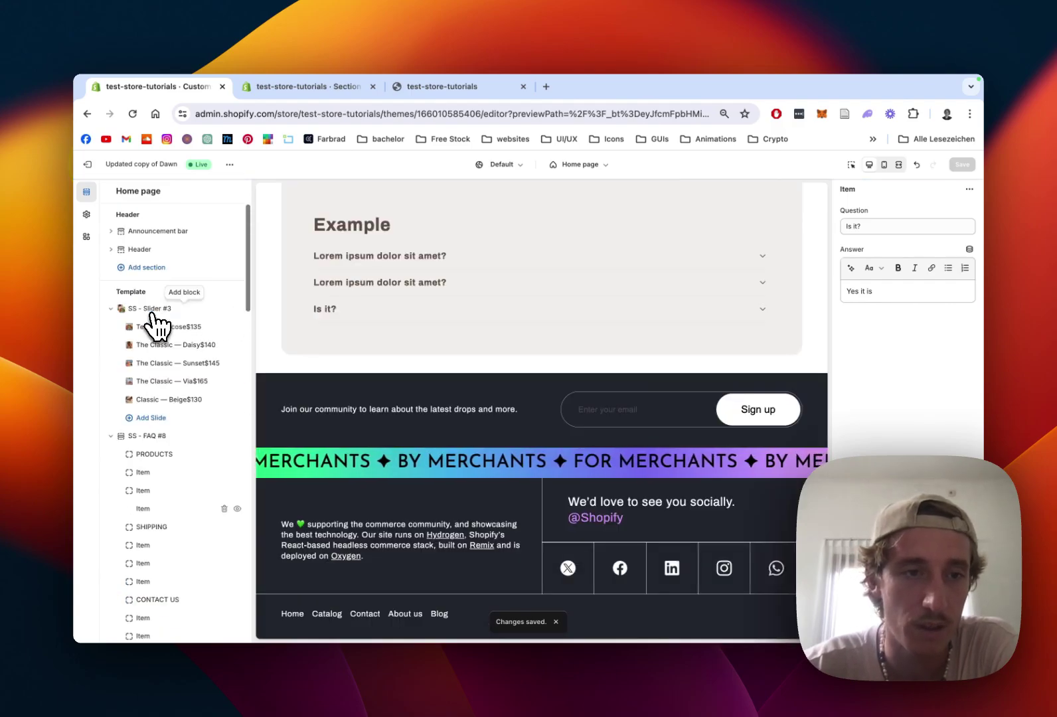
# Step: Open the settings of the existing SS - FAQ #8 section below Slider #3 and adjust its top padding
pyautogui.scroll(-2, 169, 444)
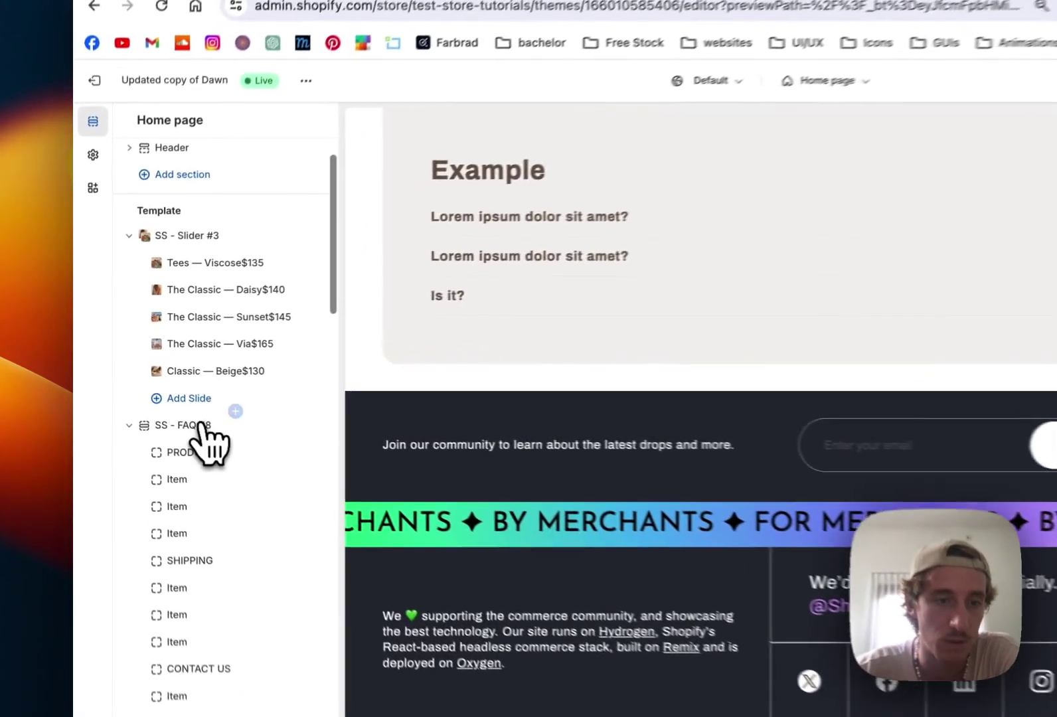
pyautogui.click(209, 433)
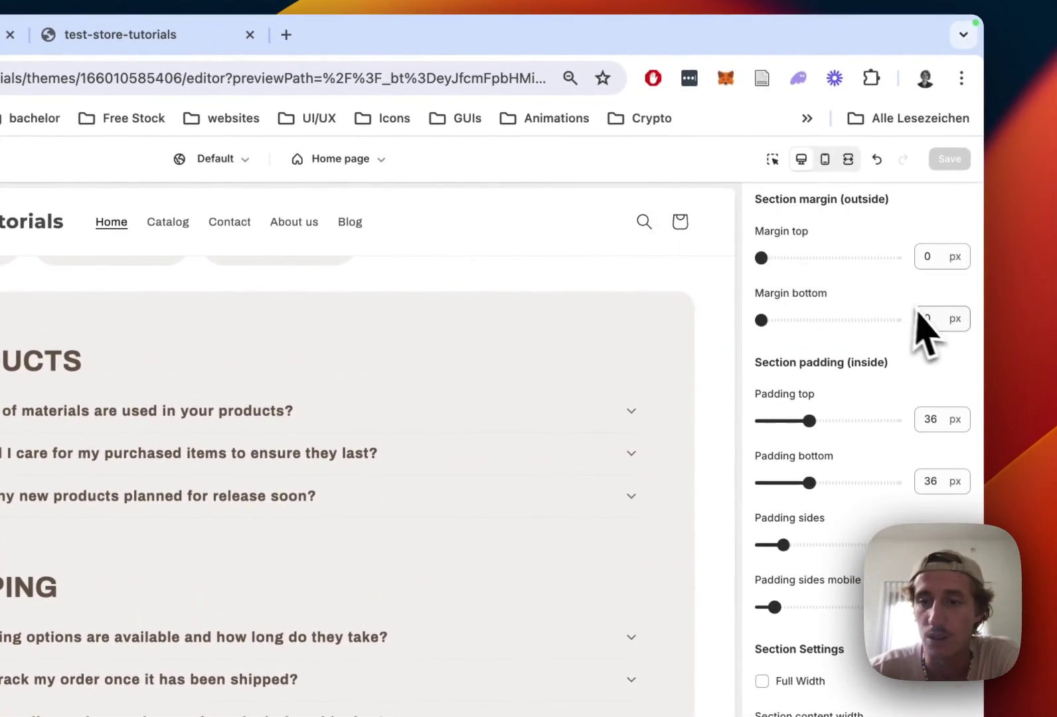
pyautogui.scroll(-1, 452, 452)
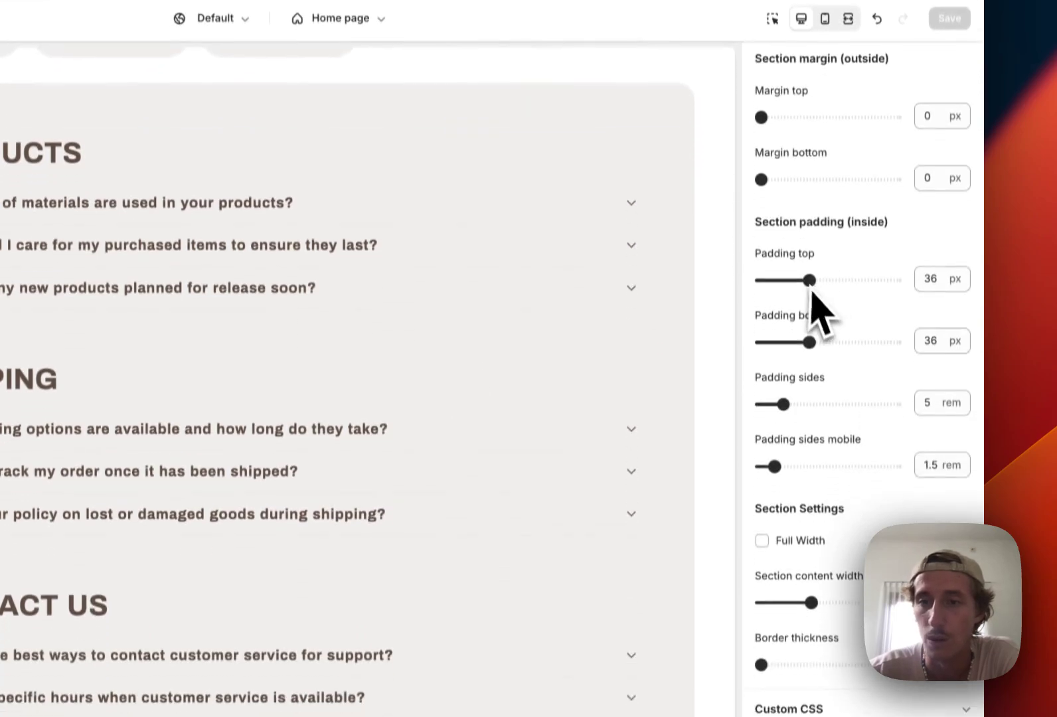
pyautogui.moveTo(809, 421); pyautogui.dragTo(811, 418)
pyautogui.moveTo(814, 259); pyautogui.dragTo(850, 260)
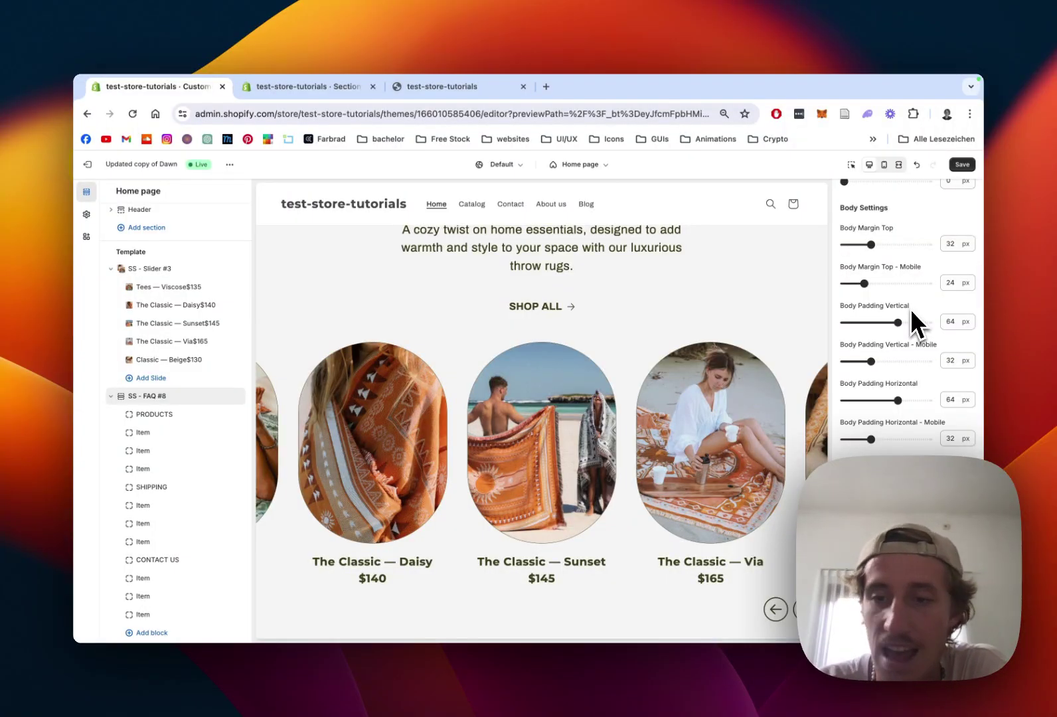
# Step: Set the navigation Button Text Color of the SS - FAQ #8 section to red #DD1D1D
pyautogui.scroll(-3, 910, 312)
pyautogui.scroll(-2, 752, 355)
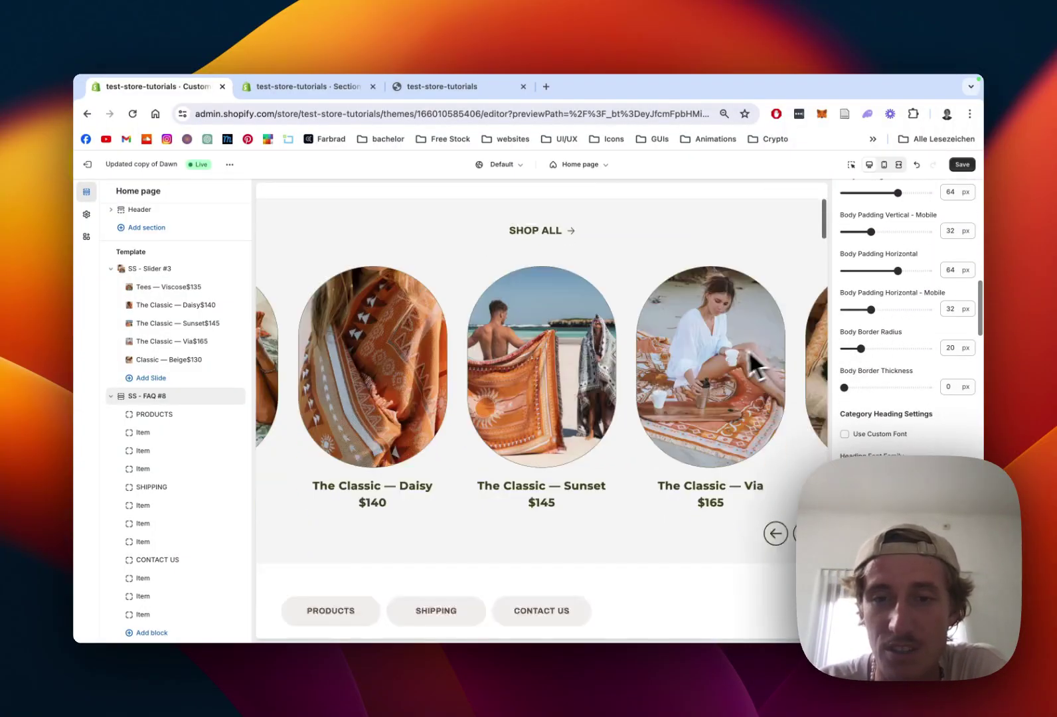
pyautogui.scroll(-5, 730, 362)
pyautogui.scroll(-2, 929, 326)
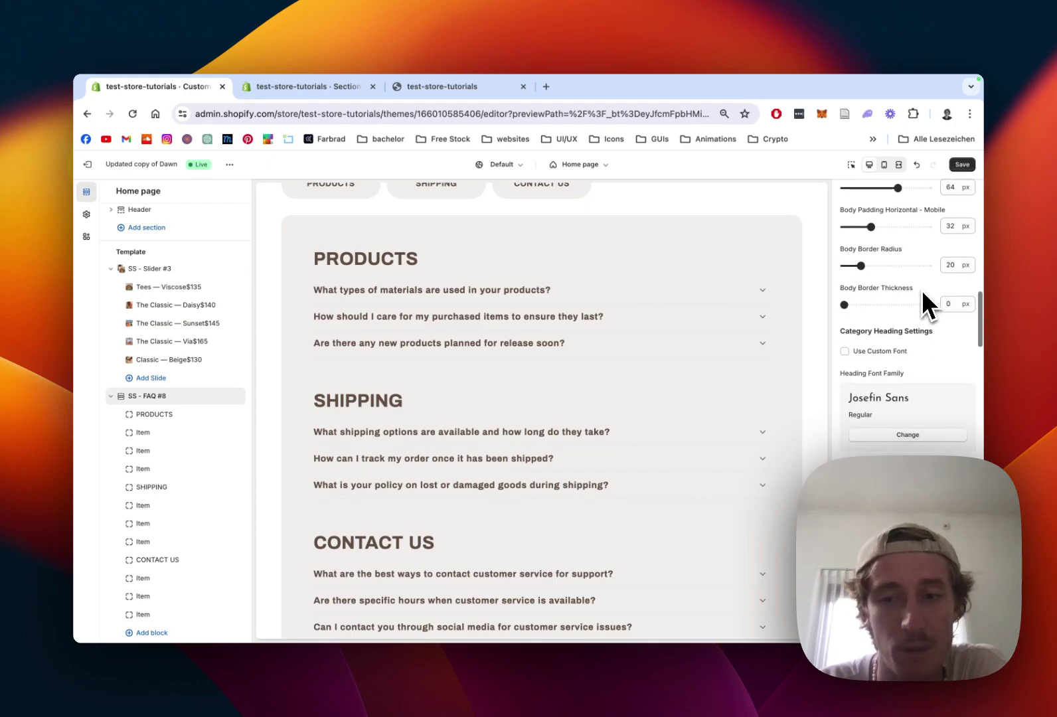
pyautogui.scroll(-10, 922, 295)
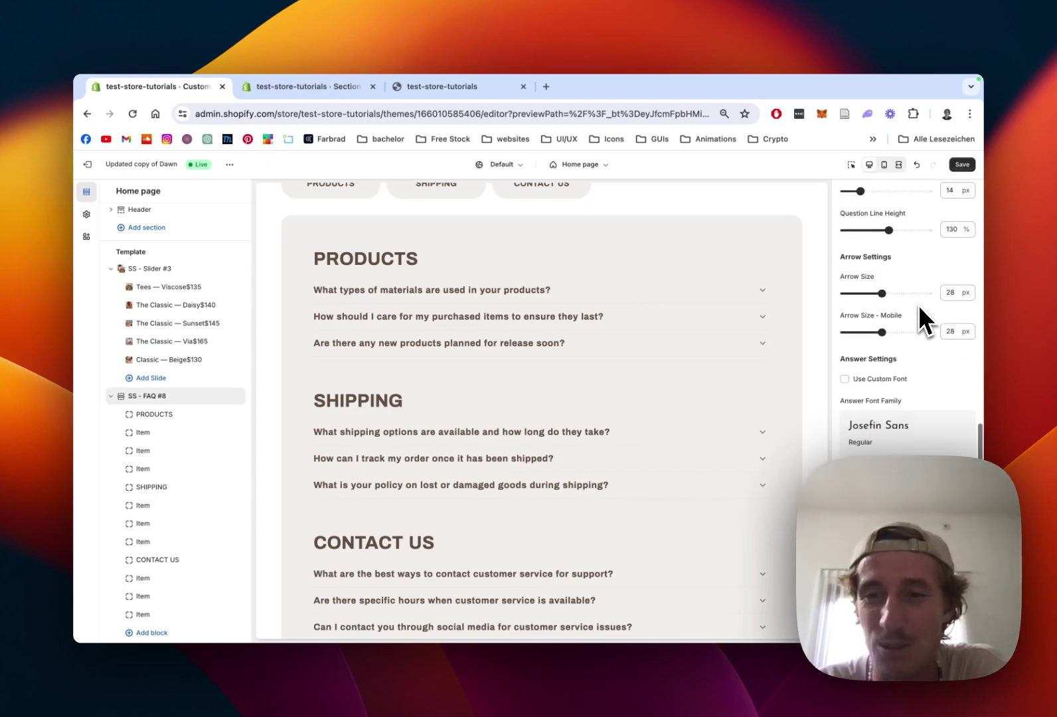
pyautogui.scroll(-8, 917, 263)
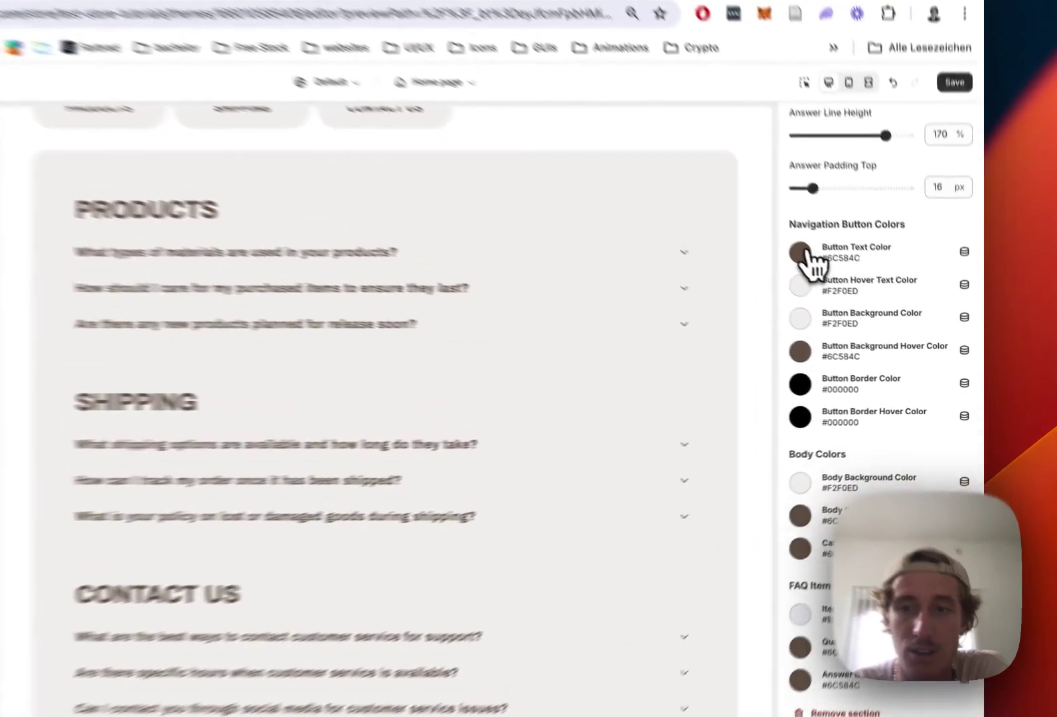
pyautogui.click(849, 289)
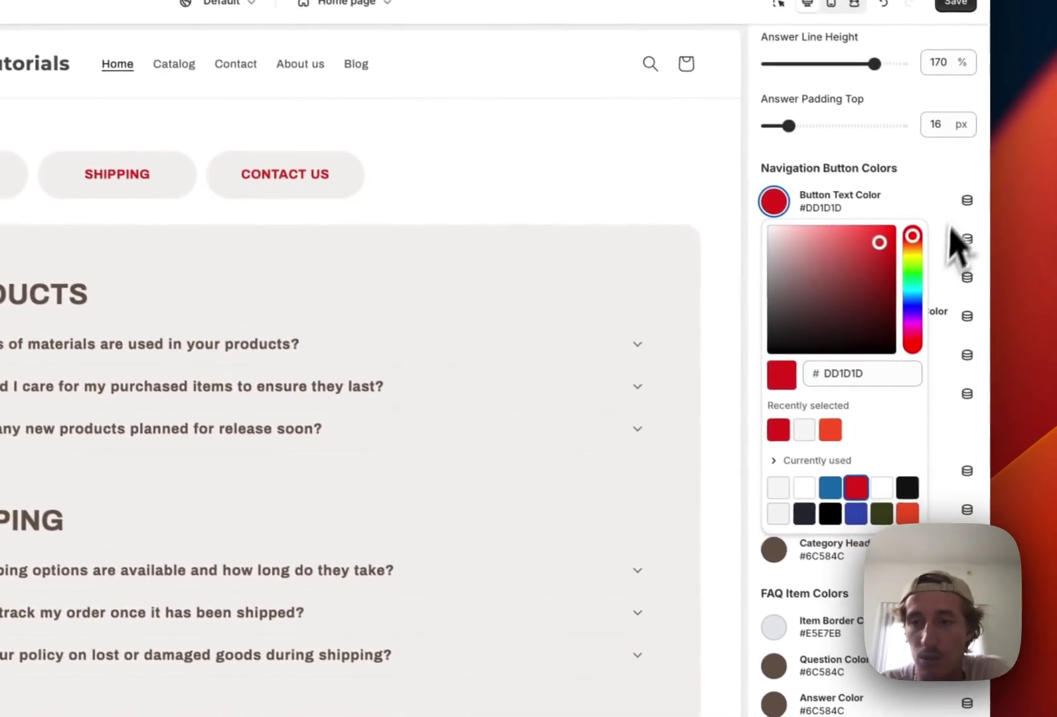
pyautogui.click(1014, 229)
# Step: Set the navigation Button Background Hover Color to orange #FA5A28 and save the theme changes
pyautogui.scroll(-1, 907, 352)
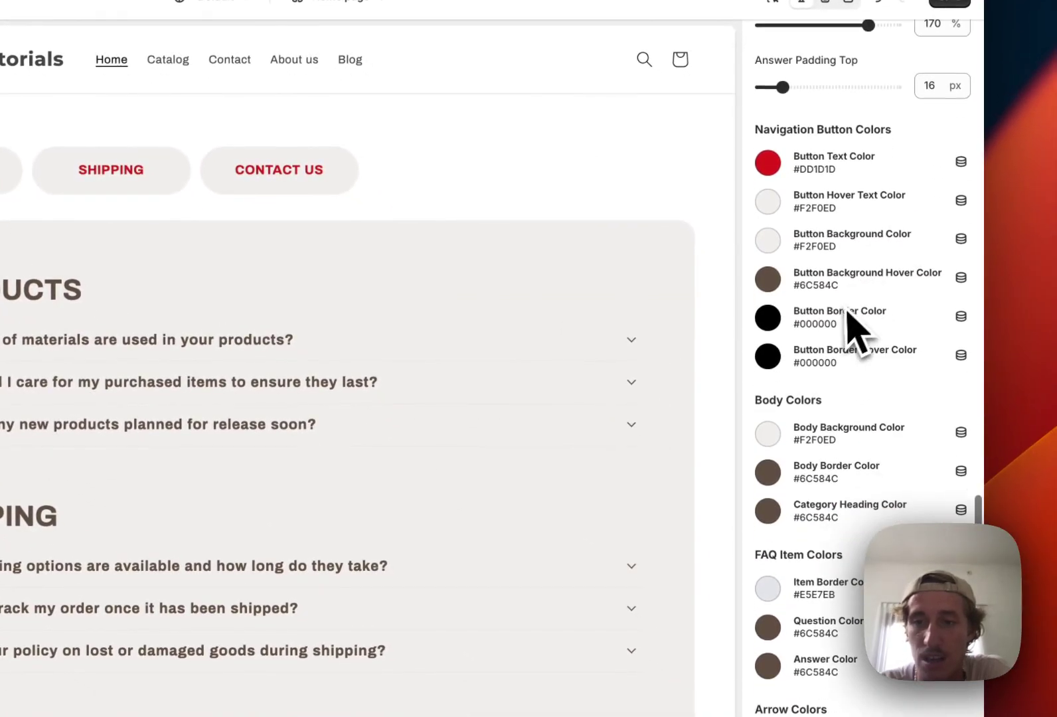
pyautogui.click(770, 281)
pyautogui.click(824, 432)
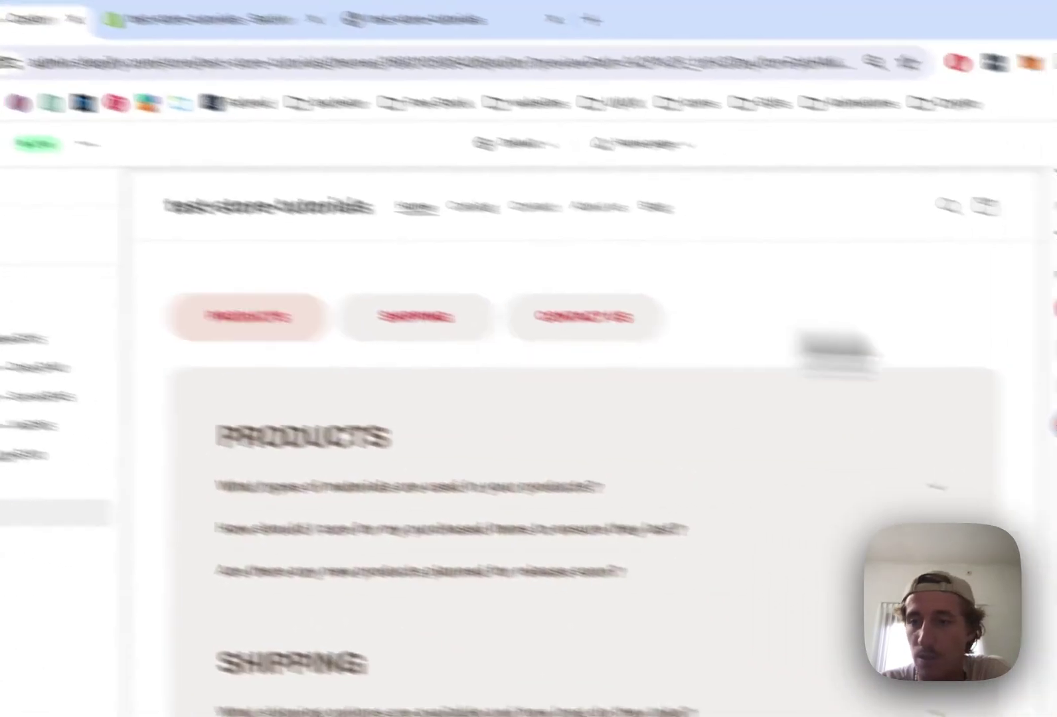
pyautogui.click(968, 211)
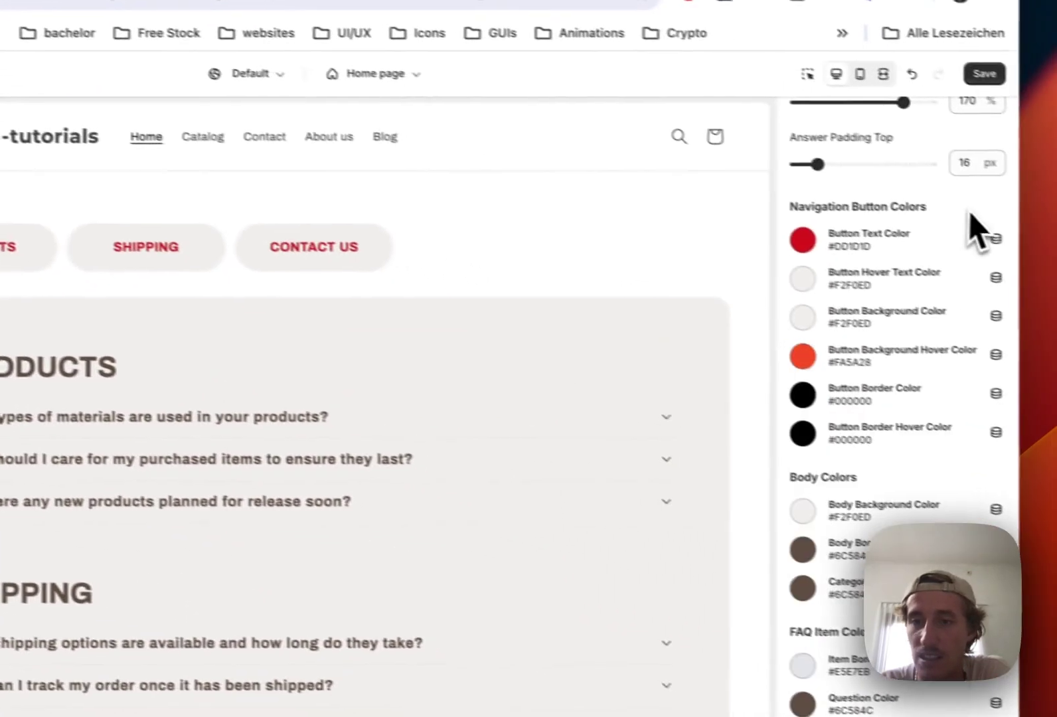
pyautogui.scroll(-4, 950, 491)
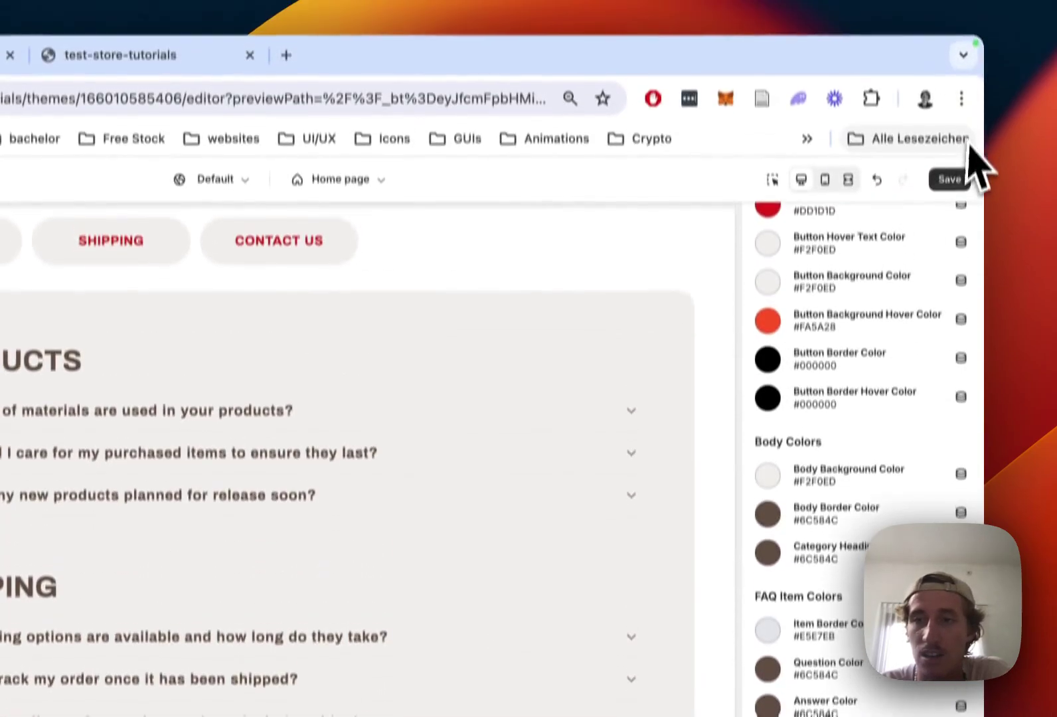
pyautogui.click(949, 216)
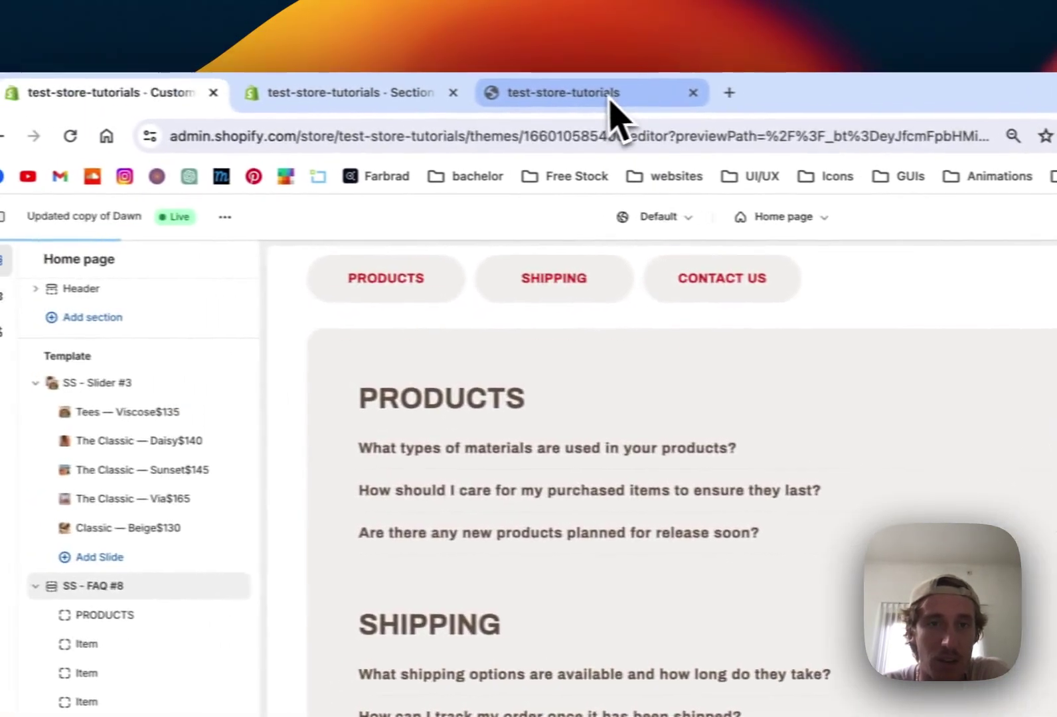
# Step: Switch to the live storefront, reload it and check the recoloured FAQ navigation buttons and their hover effect
pyautogui.click(398, 82)
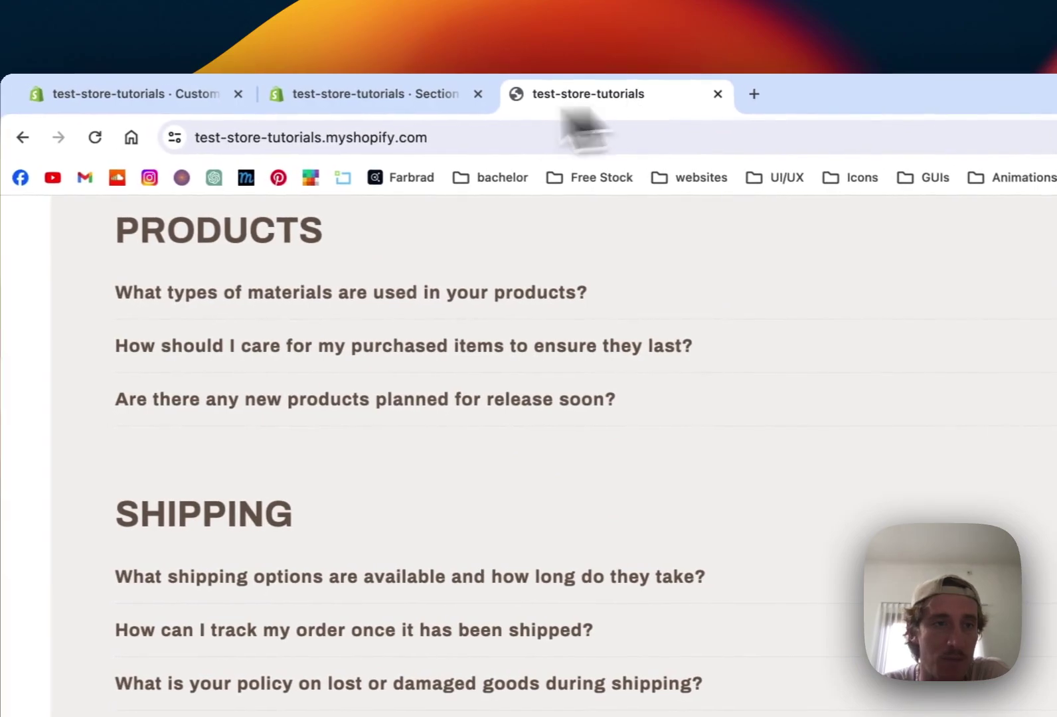
pyautogui.click(158, 138)
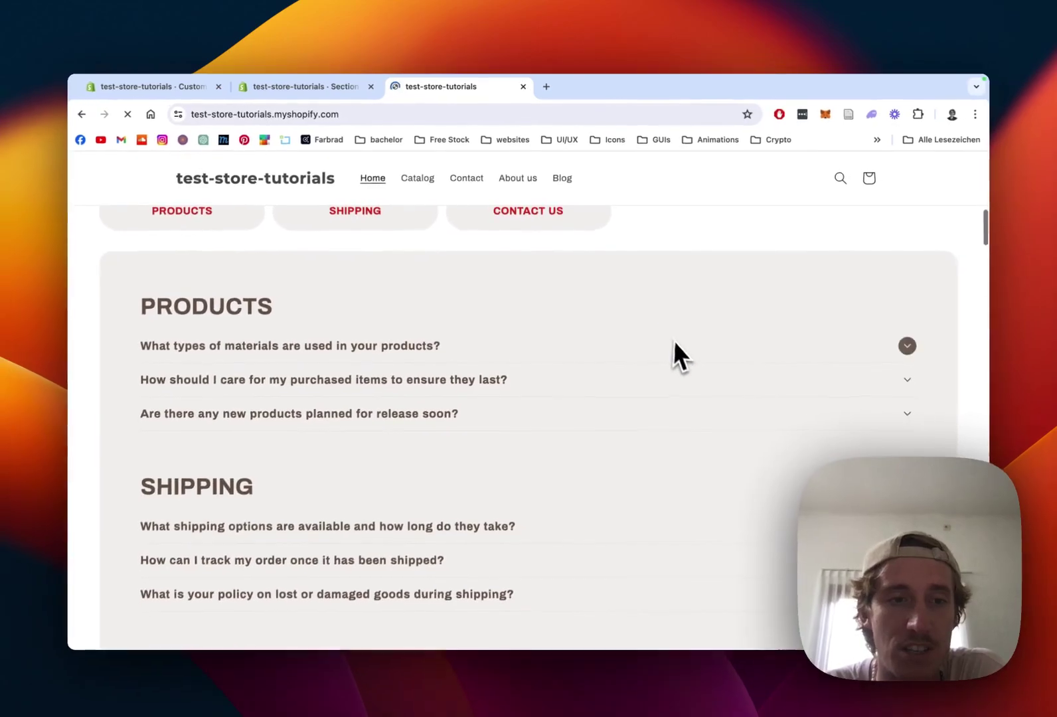
pyautogui.scroll(3, 676, 341)
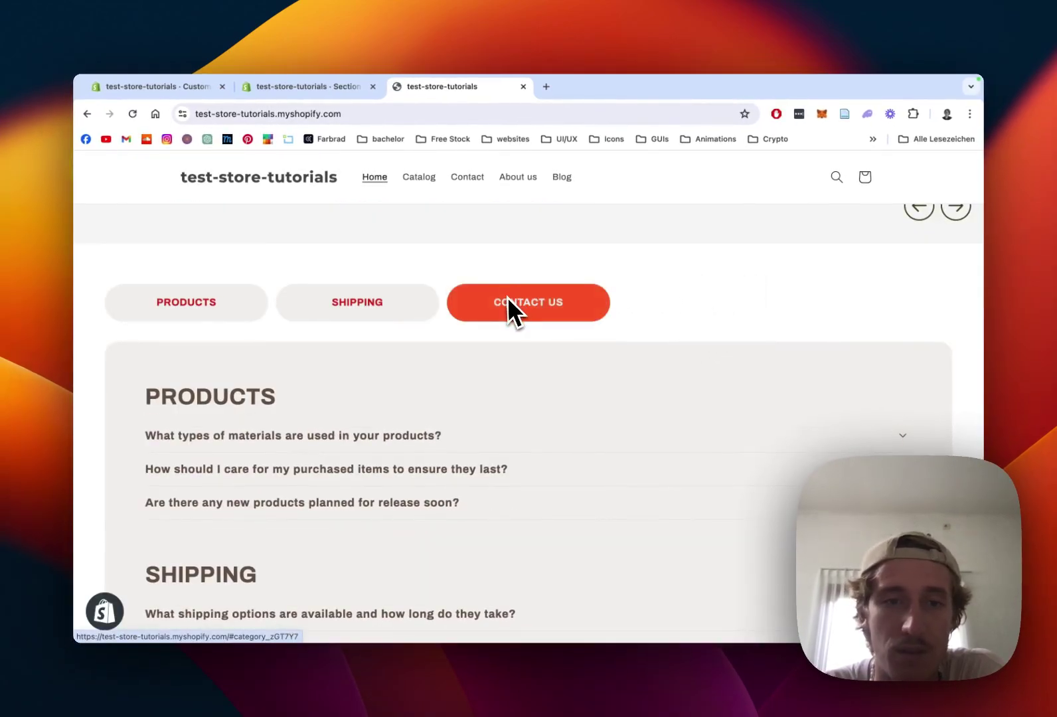
pyautogui.scroll(-1, 868, 292)
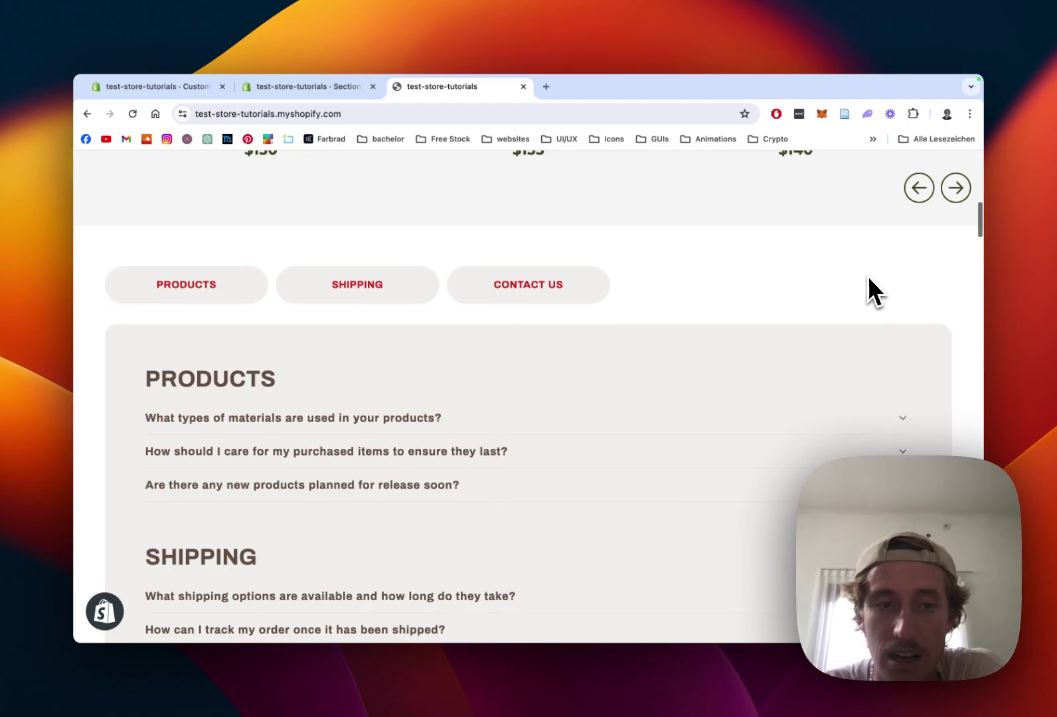
# Step: Expand and collapse the questions in the PRODUCTS category on the live storefront to test the accordion
pyautogui.scroll(-3, 869, 292)
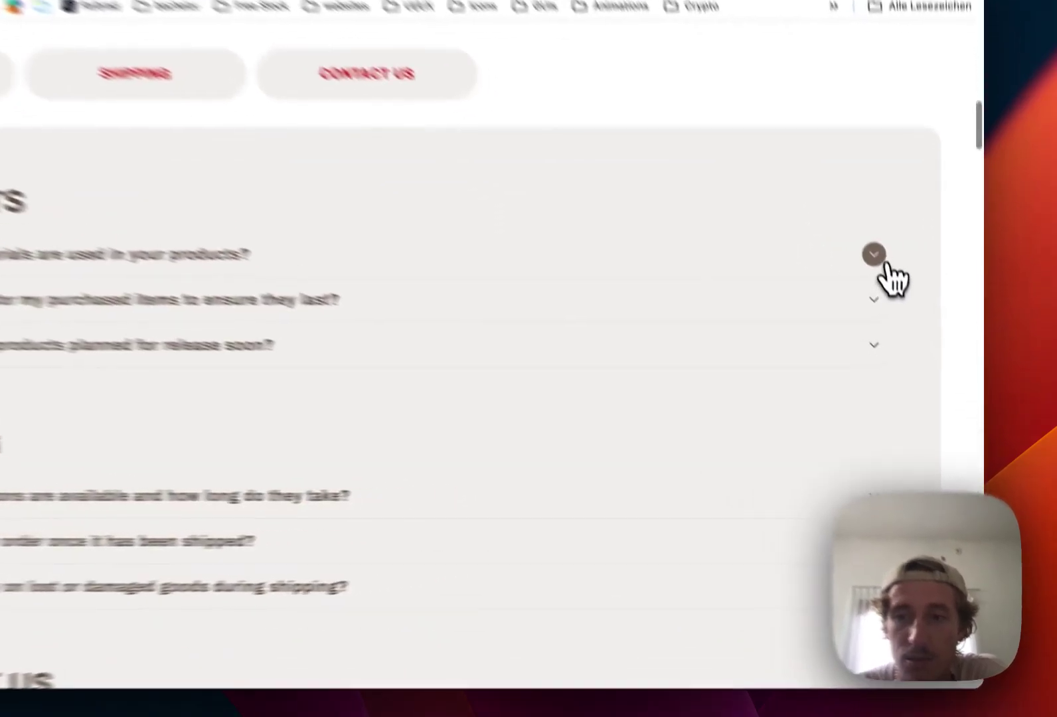
pyautogui.click(883, 260)
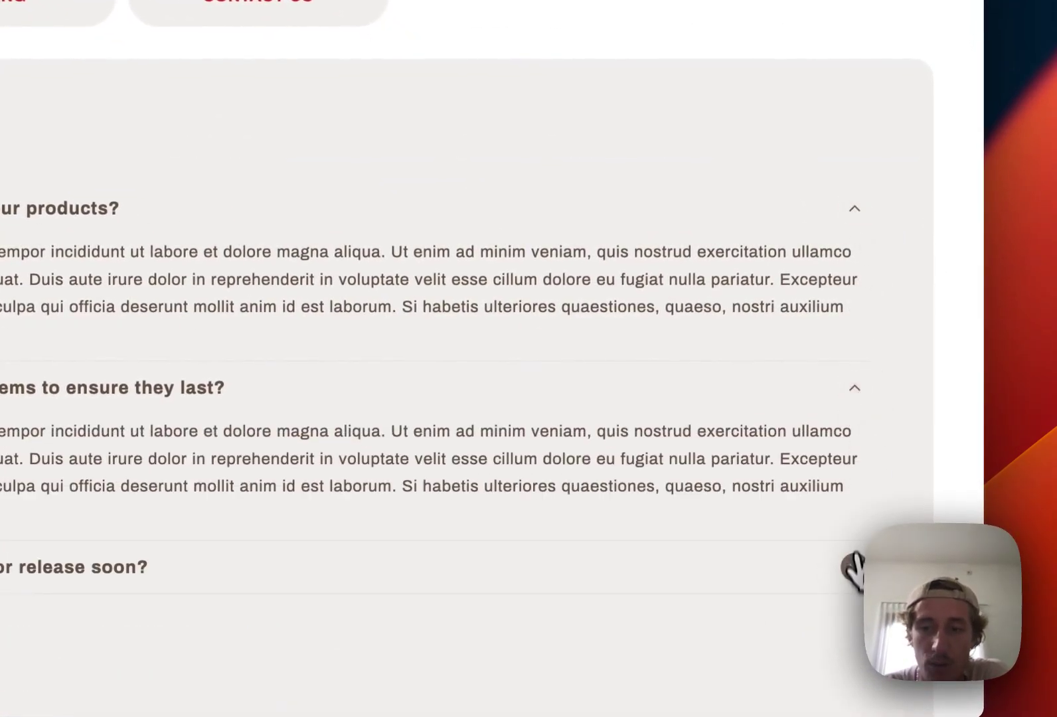
pyautogui.click(856, 388)
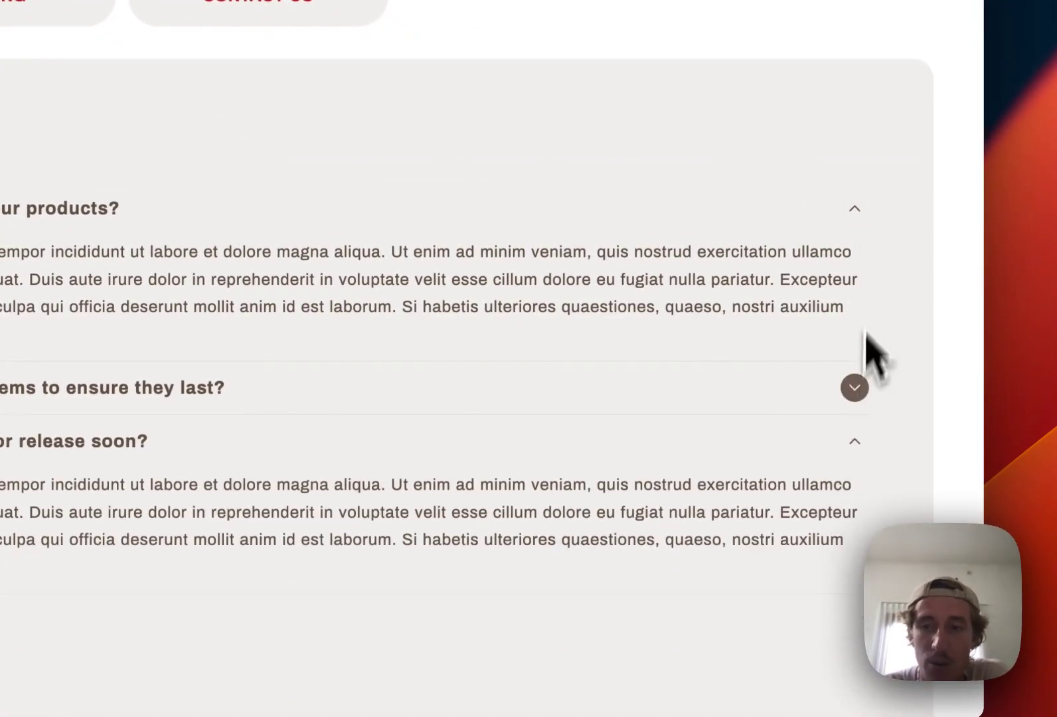
pyautogui.click(855, 209)
pyautogui.click(854, 315)
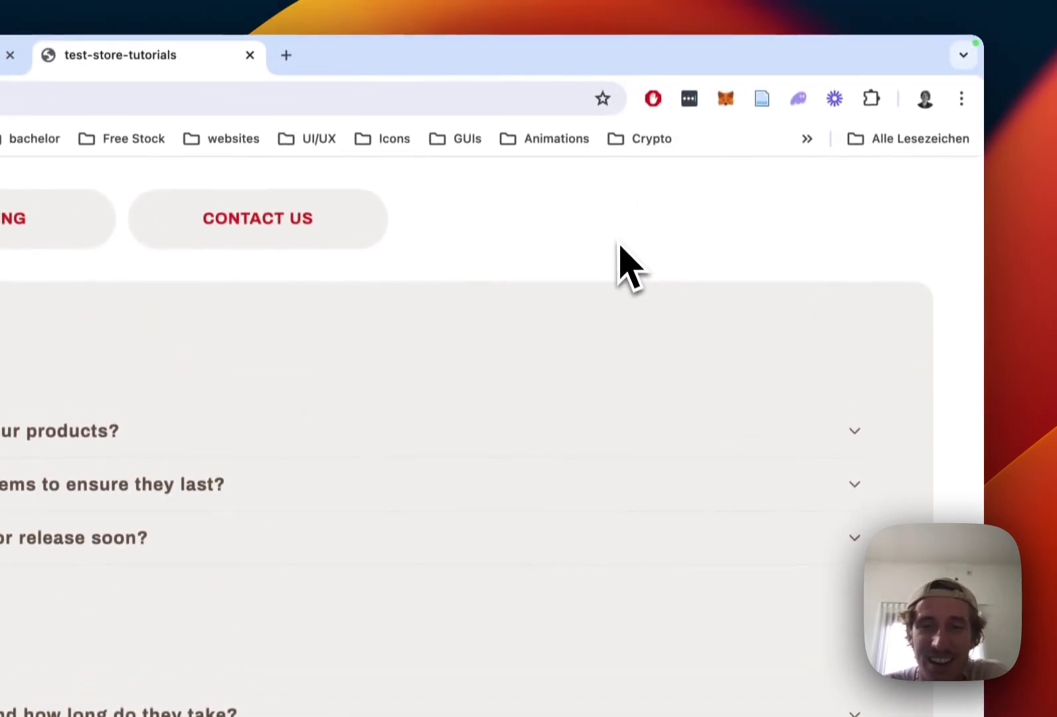